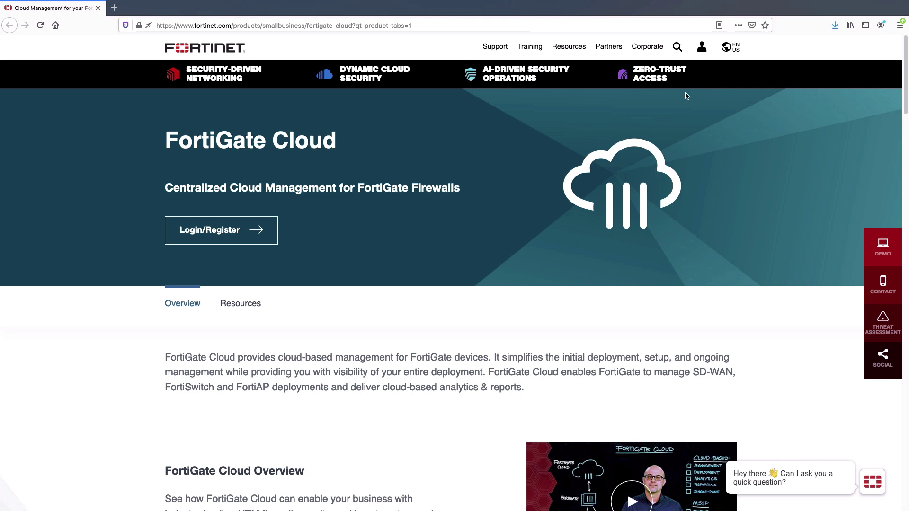
Sign in to FortiCloud SSO using the saved account from the Account ID autofill list.
{"action": "left_click", "coordinate": [699, 61]}
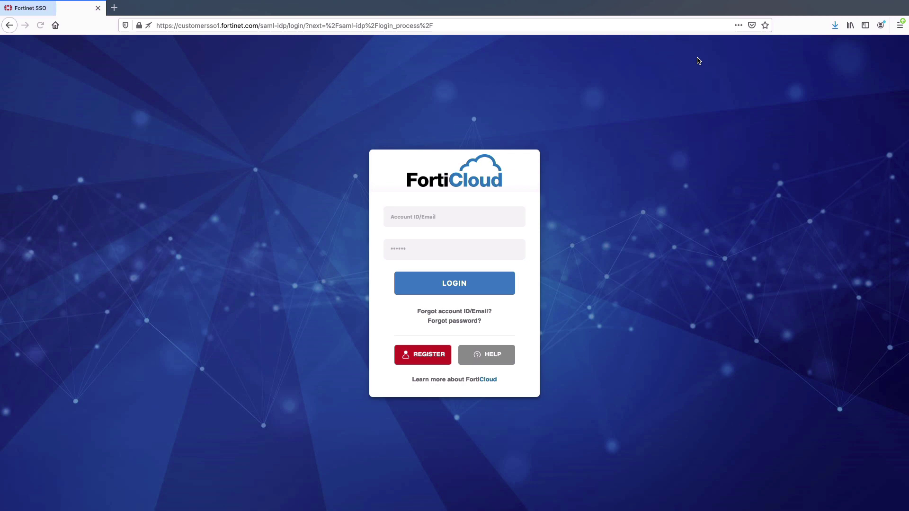
{"action": "left_click", "coordinate": [463, 215]}
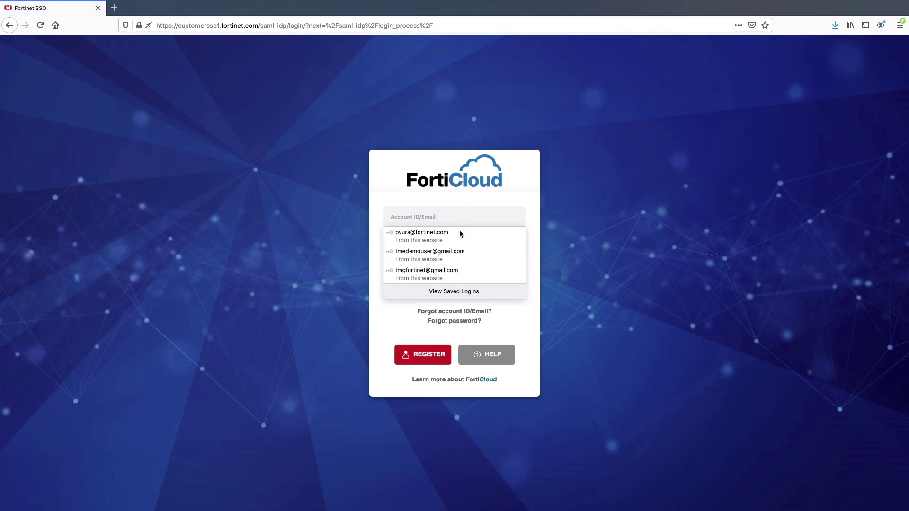
{"action": "left_click", "coordinate": [453, 274]}
{"action": "left_click", "coordinate": [454, 281]}
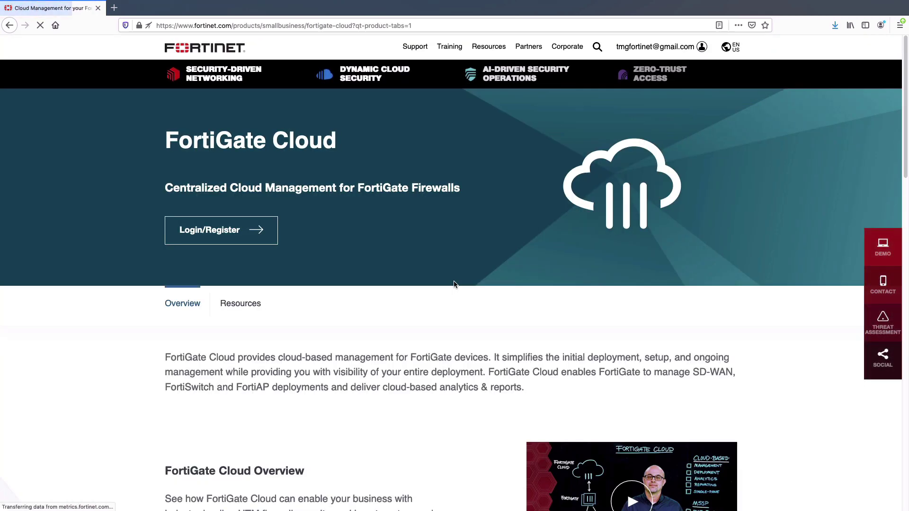
View the managed FortiGates on the Network Overview world map, then go to Inventory.
{"action": "mouse_move", "coordinate": [668, 52]}
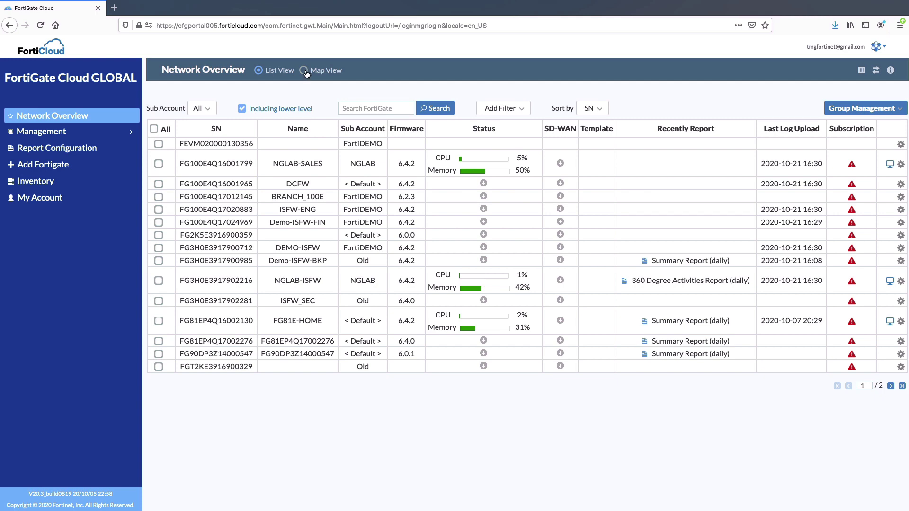
{"action": "left_click", "coordinate": [304, 71]}
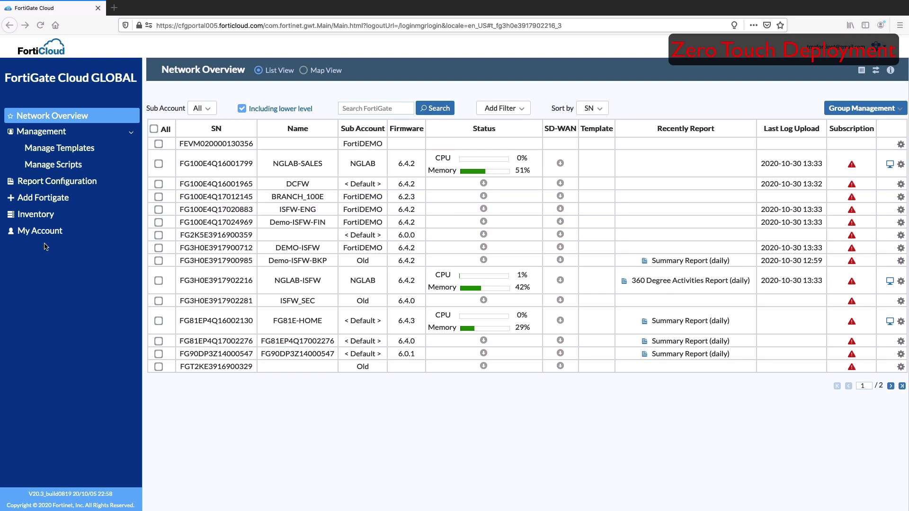
{"action": "left_click", "coordinate": [39, 216]}
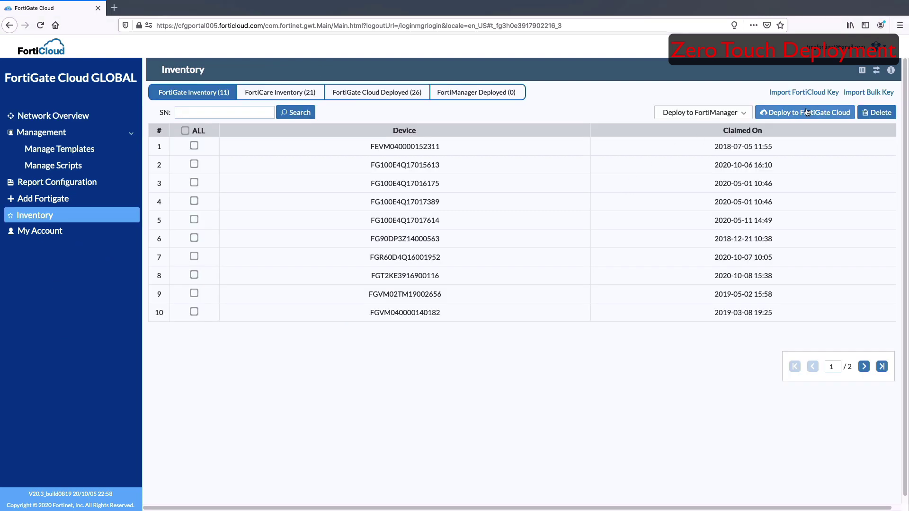
Import the pasted FortiCloud key to add FGT60FTK19014434 to the inventory.
{"action": "left_click", "coordinate": [804, 94]}
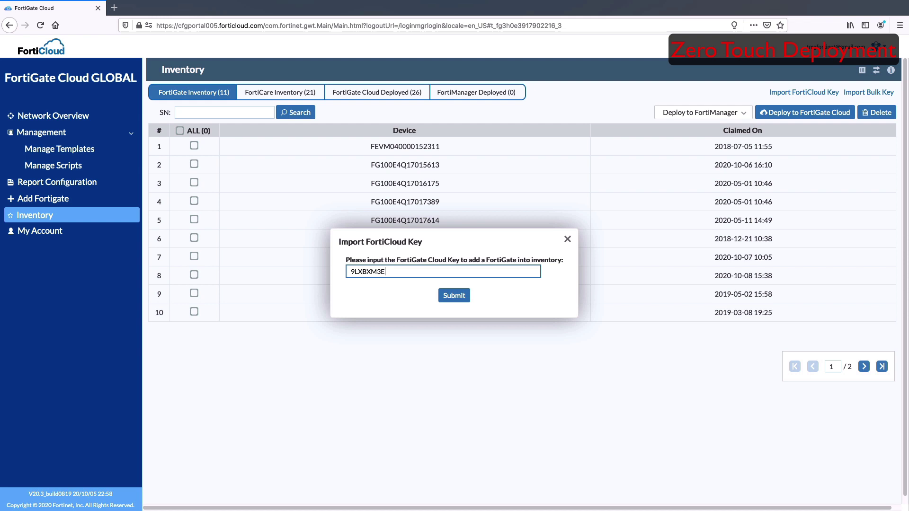
{"action": "left_click_drag", "start_coordinate": [387, 272], "coordinate": [347, 267]}
{"action": "key", "text": "Return"}
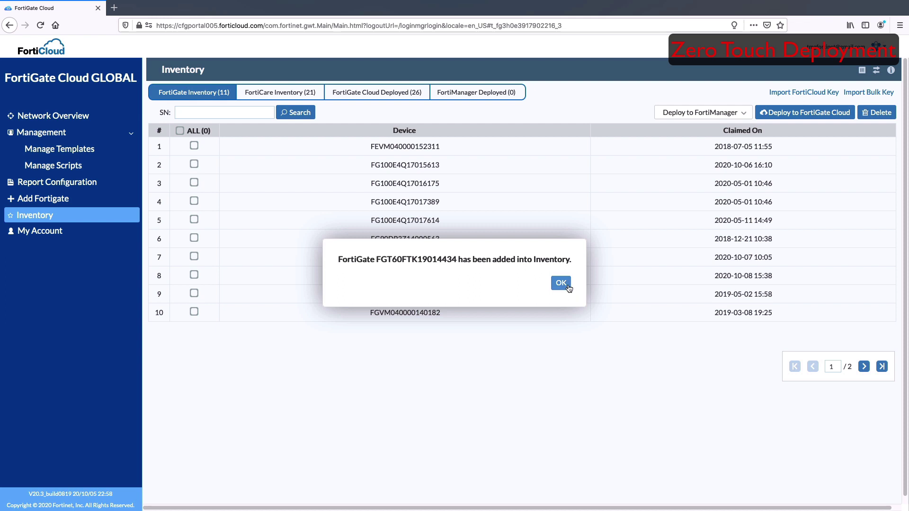
{"action": "left_click", "coordinate": [564, 286]}
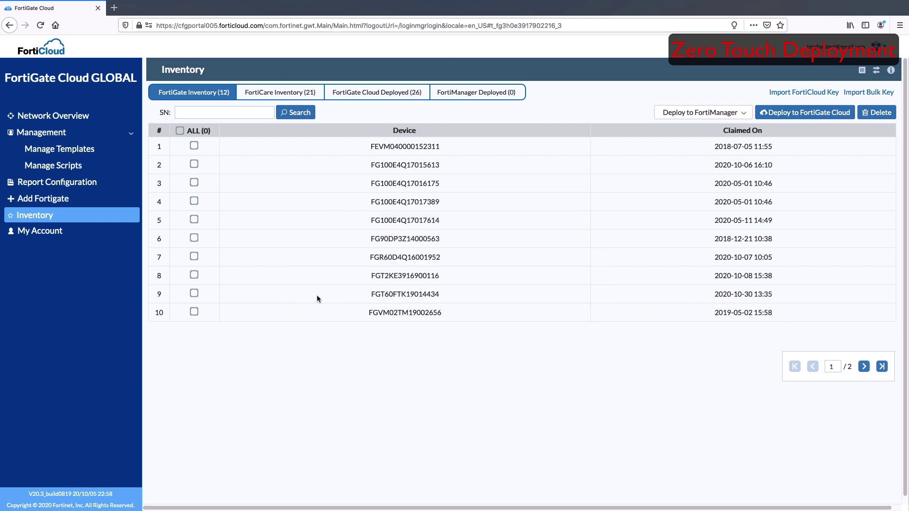
Select FGT60FTK19014434 for Deploy to FortiGate Cloud and check its available templates.
{"action": "left_click", "coordinate": [194, 295]}
{"action": "left_click", "coordinate": [778, 114]}
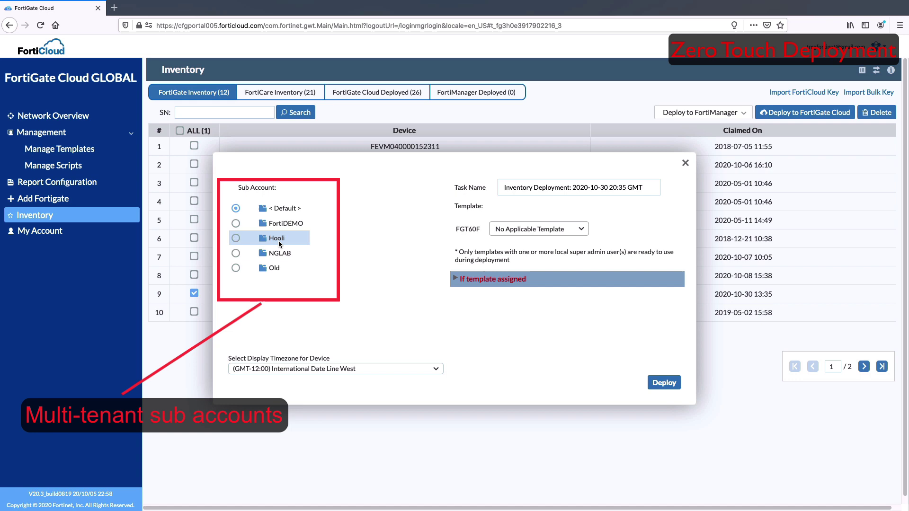
{"action": "left_click", "coordinate": [527, 232]}
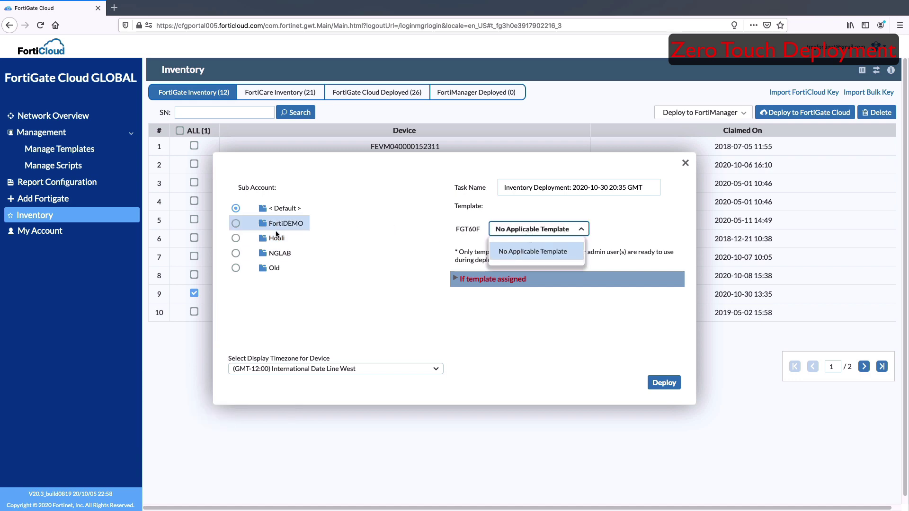
Create a template named 60F based on platform FortiGate-60F, version 6.4.
{"action": "left_click", "coordinate": [71, 149]}
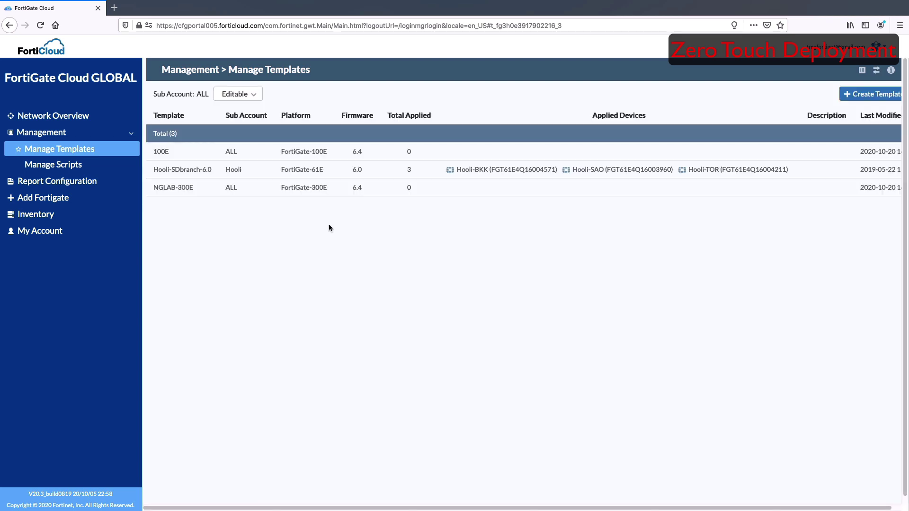
{"action": "left_click", "coordinate": [855, 97]}
{"action": "left_click", "coordinate": [325, 171]}
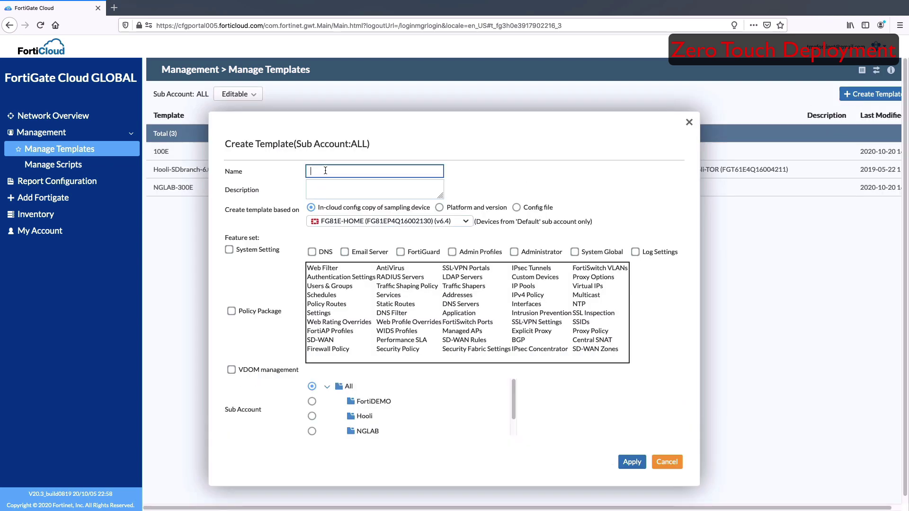
{"action": "type", "text": "60F"}
{"action": "left_click", "coordinate": [381, 222]}
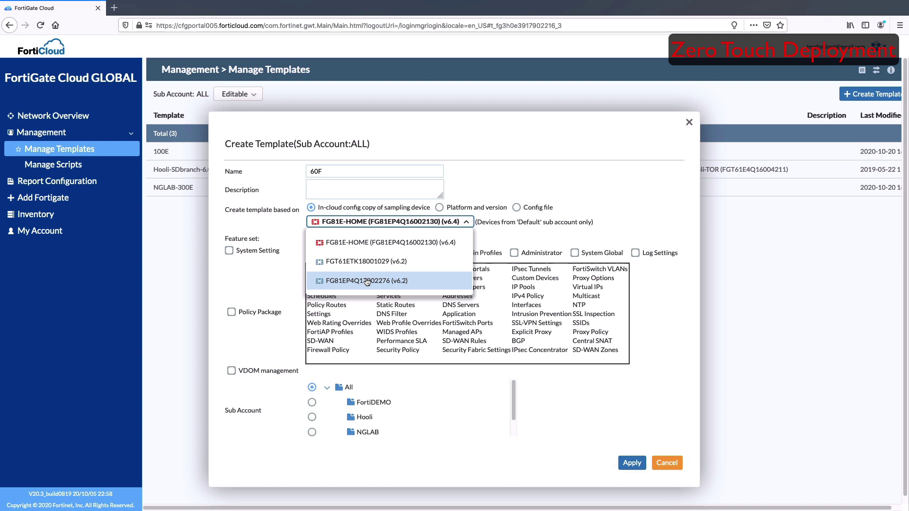
{"action": "left_click", "coordinate": [492, 209]}
{"action": "left_click", "coordinate": [386, 221]}
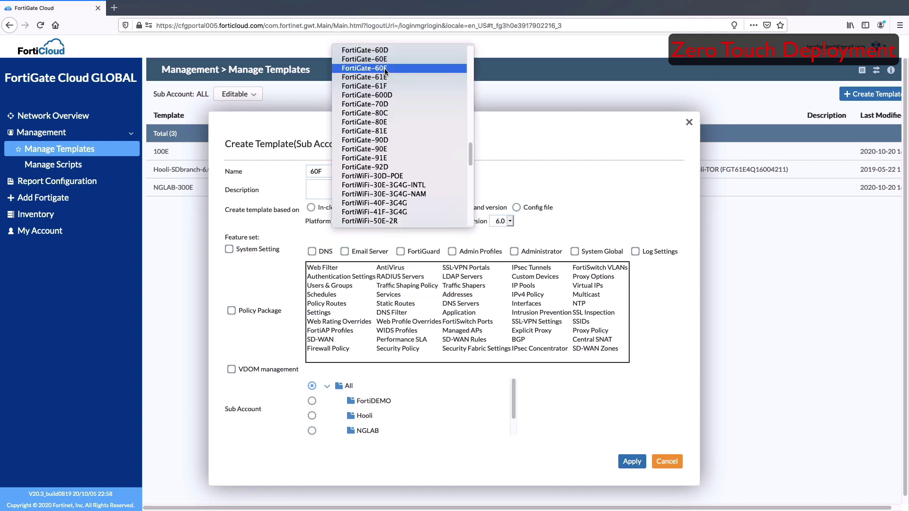
{"action": "left_click", "coordinate": [386, 68]}
{"action": "left_click", "coordinate": [510, 222]}
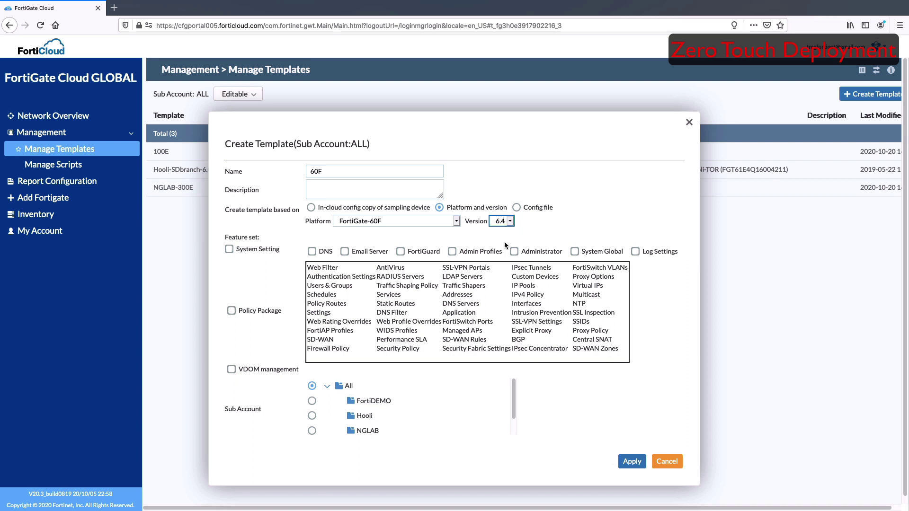
Include system settings and VDOM management, assign the template to NGLAB, and apply it.
{"action": "left_click", "coordinate": [239, 251]}
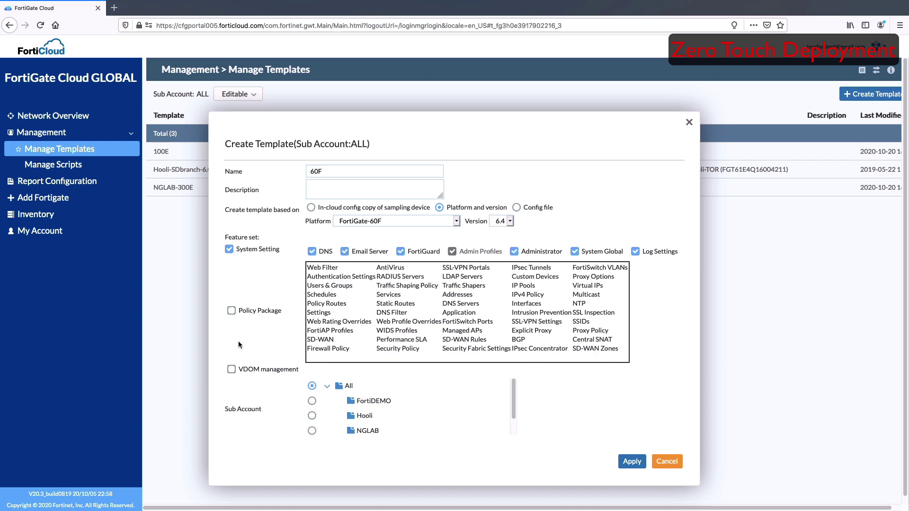
{"action": "left_click", "coordinate": [232, 371]}
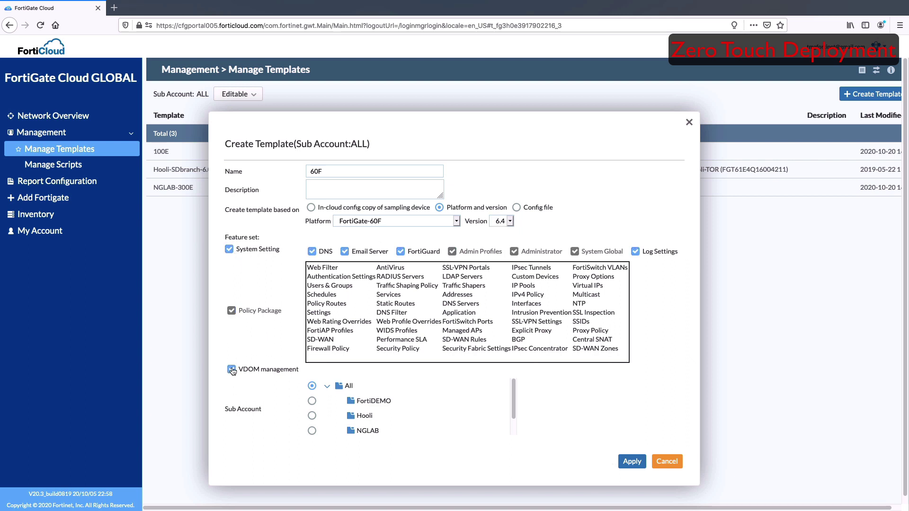
{"action": "left_click", "coordinate": [312, 431]}
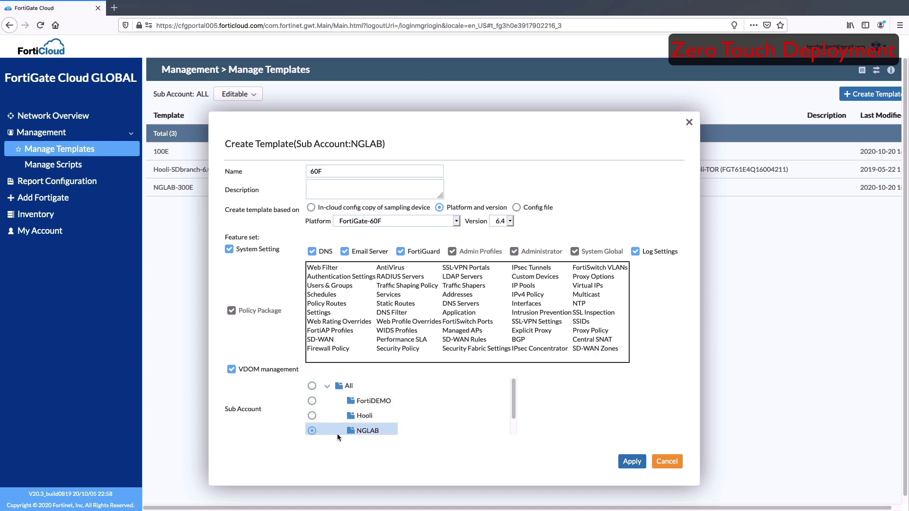
{"action": "left_click", "coordinate": [632, 462]}
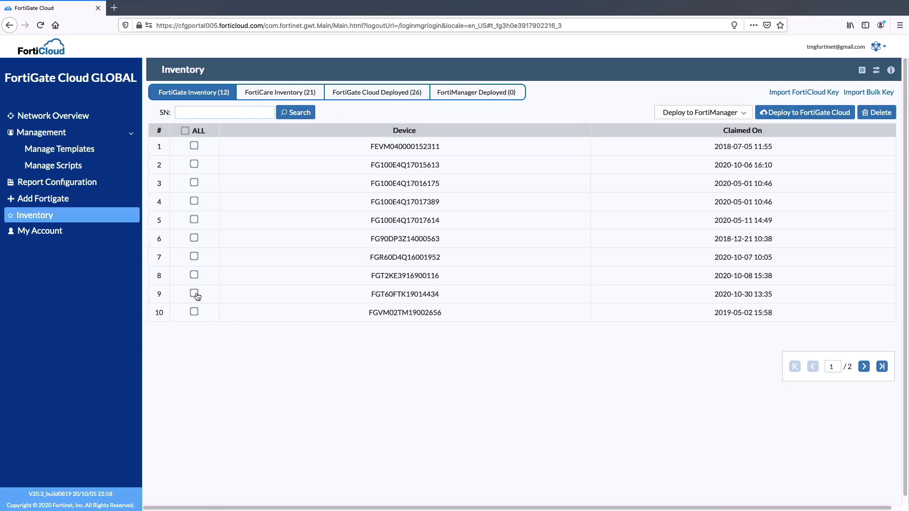
Deploy FGT60FTK19014434 to sub-account NGLAB with template 60F, then return to Network Overview.
{"action": "left_click", "coordinate": [194, 294]}
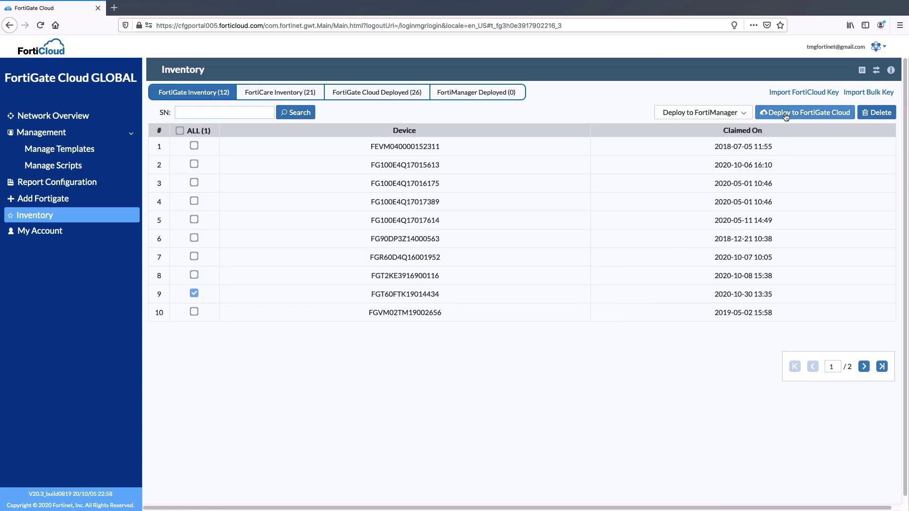
{"action": "left_click", "coordinate": [805, 112]}
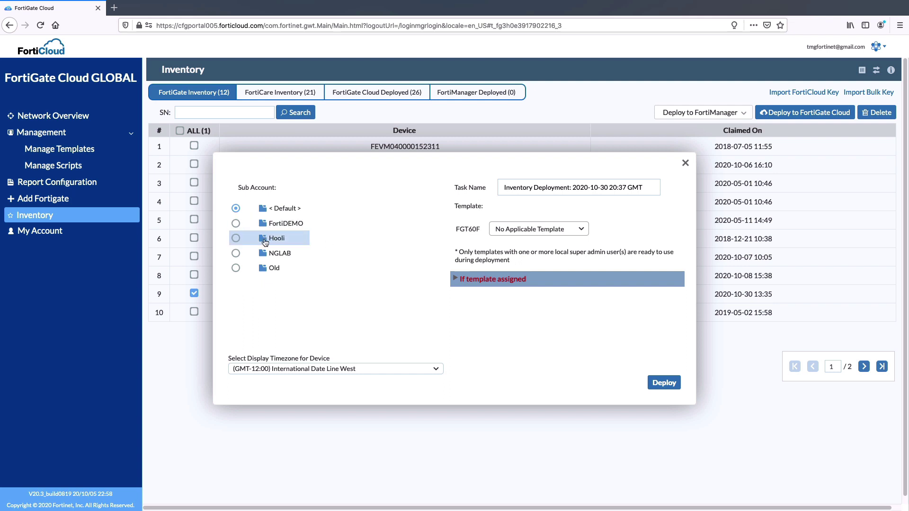
{"action": "left_click", "coordinate": [279, 254]}
{"action": "left_click", "coordinate": [610, 230]}
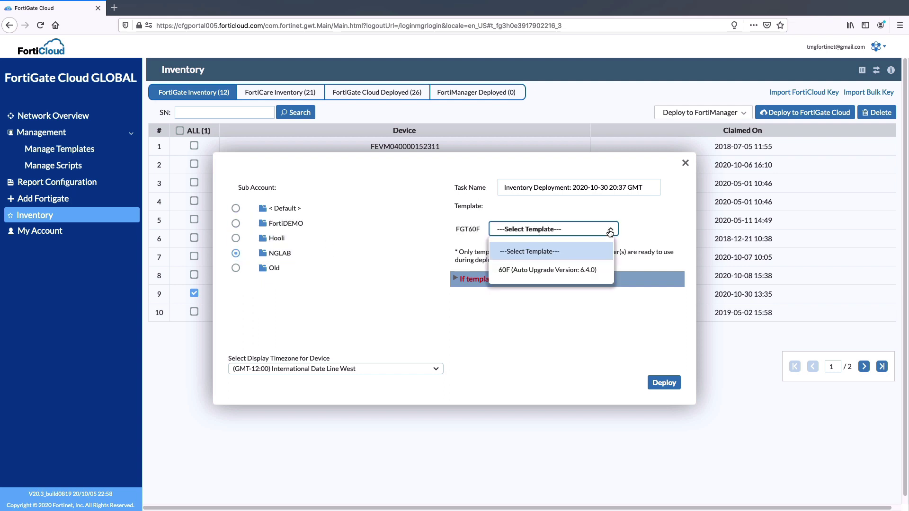
{"action": "left_click", "coordinate": [579, 271]}
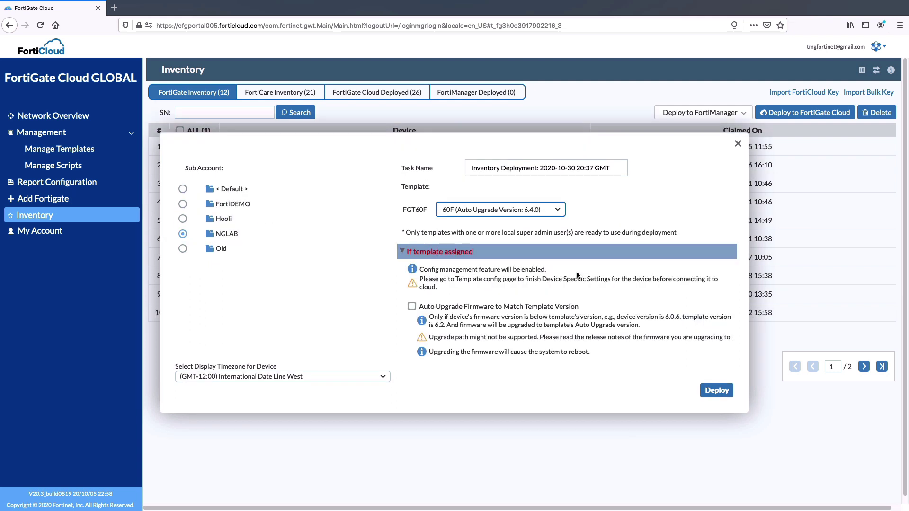
{"action": "left_click", "coordinate": [715, 390]}
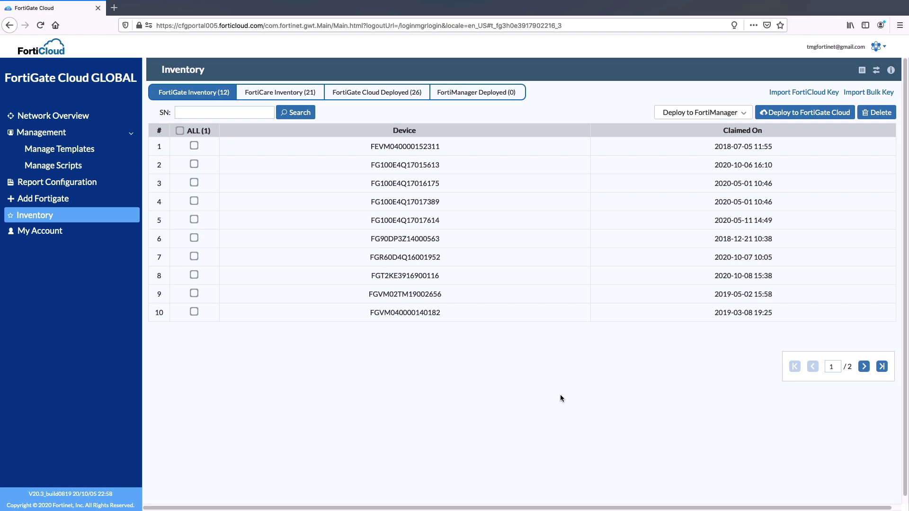
{"action": "left_click", "coordinate": [78, 117]}
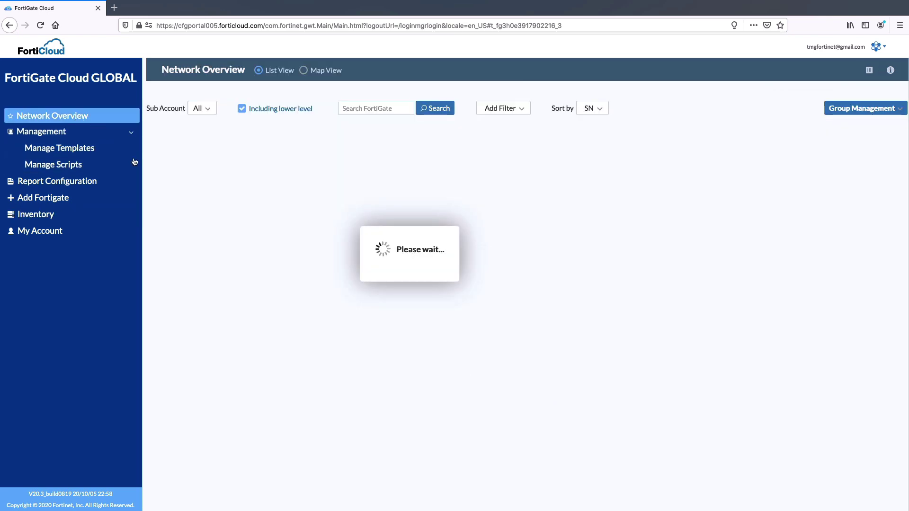
Filter devices to the NGLAB sub-account and cancel the Assign To dialog for NGLAB-ISFW.
{"action": "left_click", "coordinate": [208, 109]}
{"action": "left_click", "coordinate": [239, 180]}
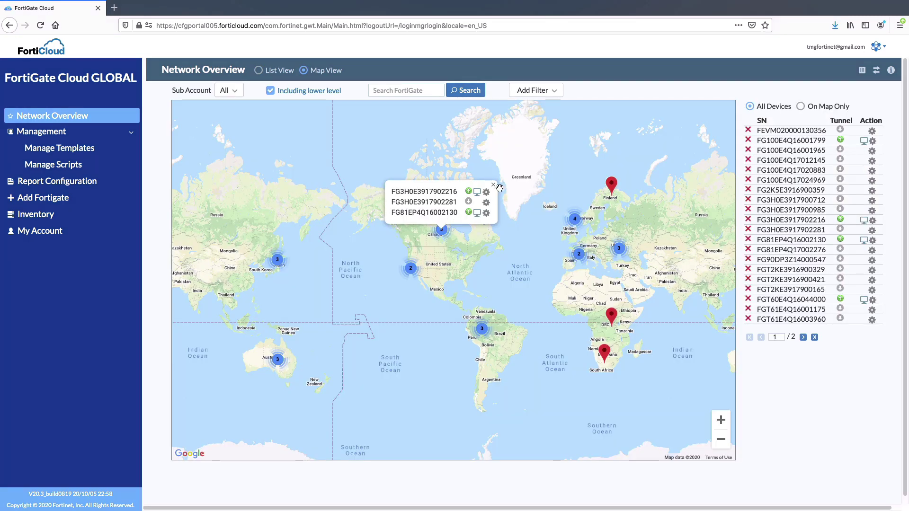
{"action": "left_click", "coordinate": [487, 192]}
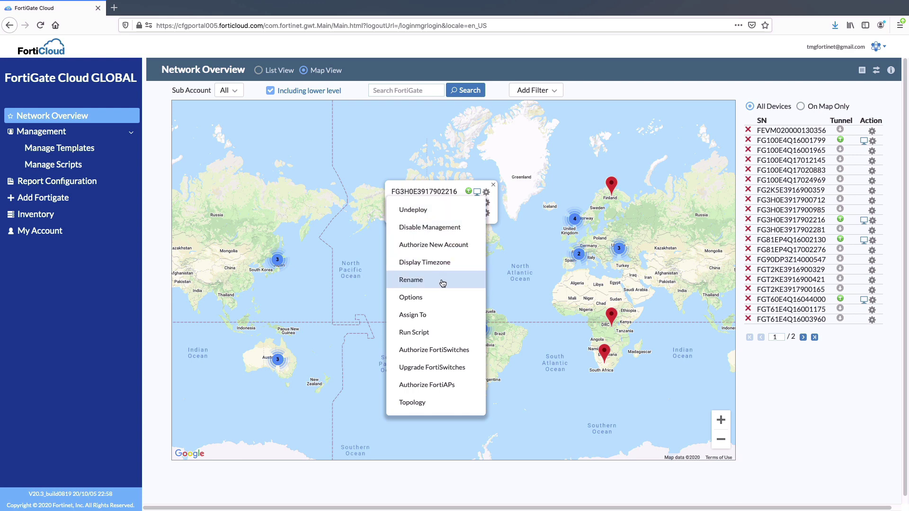
{"action": "left_click", "coordinate": [439, 316]}
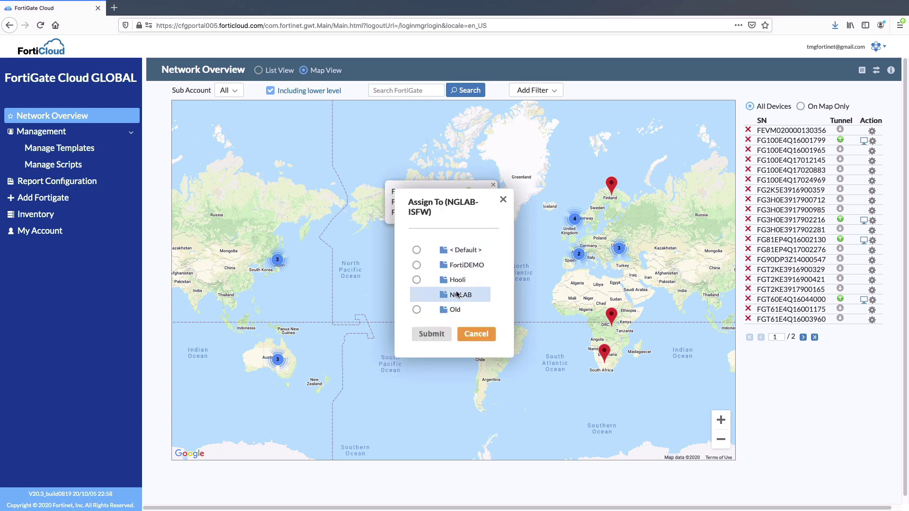
{"action": "left_click", "coordinate": [442, 334]}
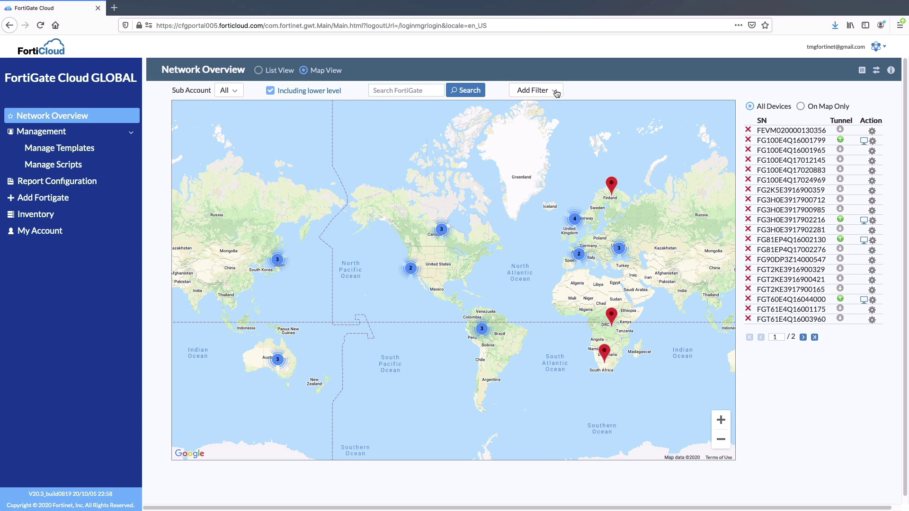
{"action": "left_click", "coordinate": [557, 93]}
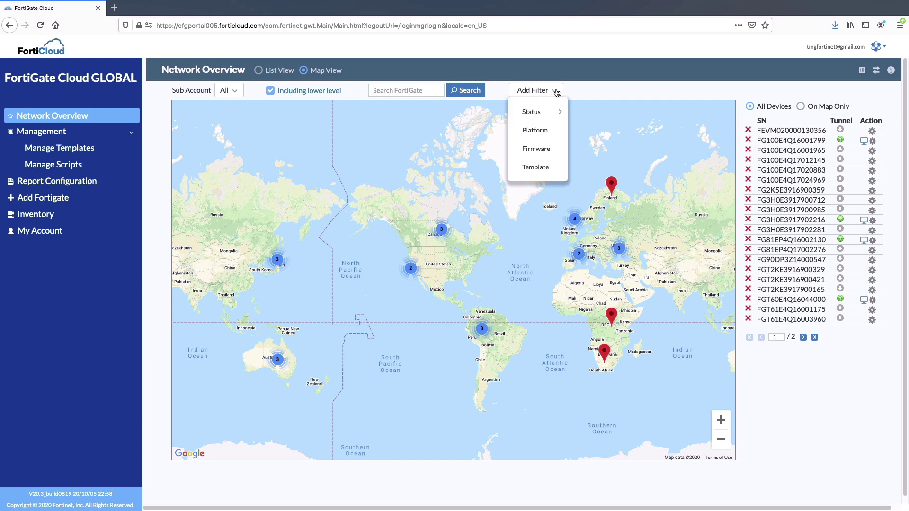
{"action": "left_click", "coordinate": [865, 220]}
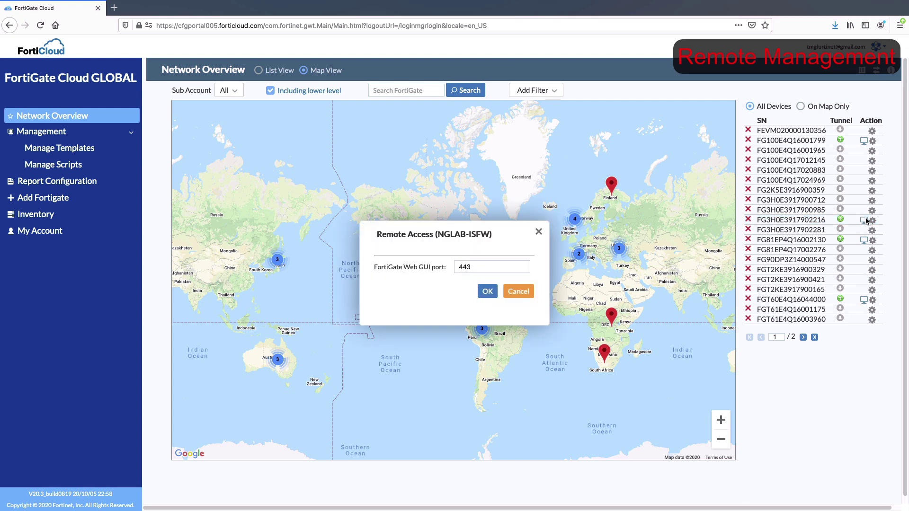
{"action": "left_click", "coordinate": [488, 292]}
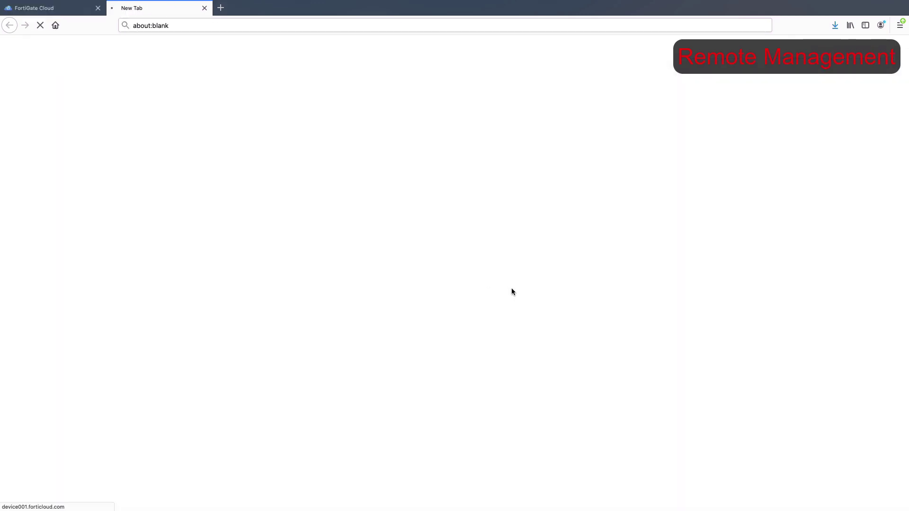
Log into the ISFW_PRI firewall web GUI as admin with the account password.
{"action": "type", "text": "admi"}
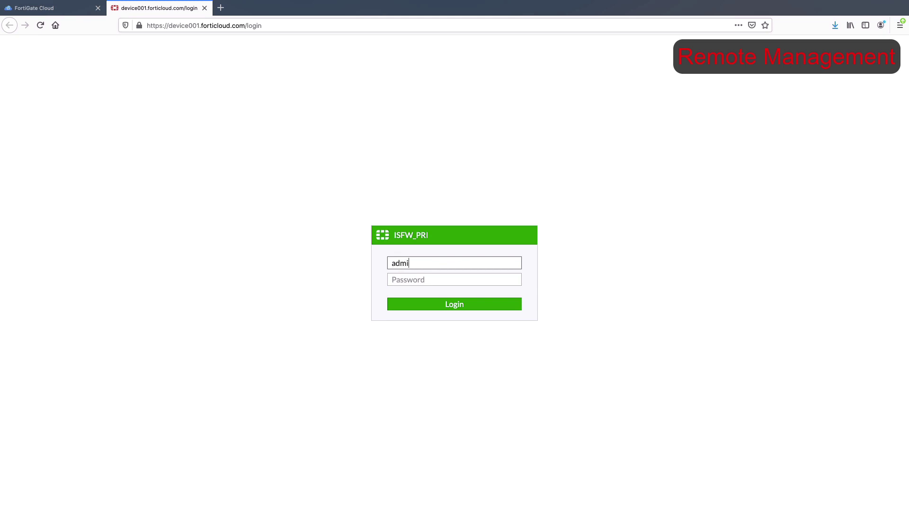
{"action": "type", "text": "n"}
{"action": "key", "text": "Tab"}
{"action": "type", "text": "p"}
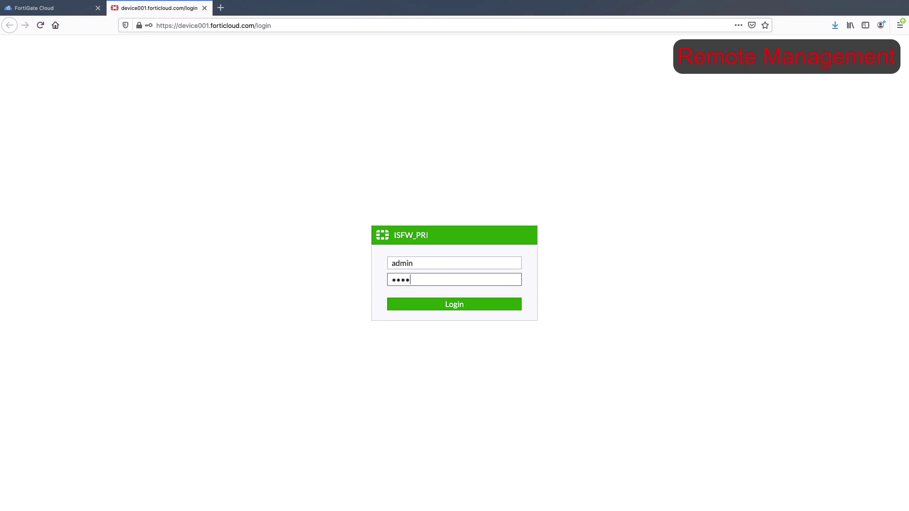
{"action": "type", "text": "•••"}
{"action": "key", "text": "Return"}
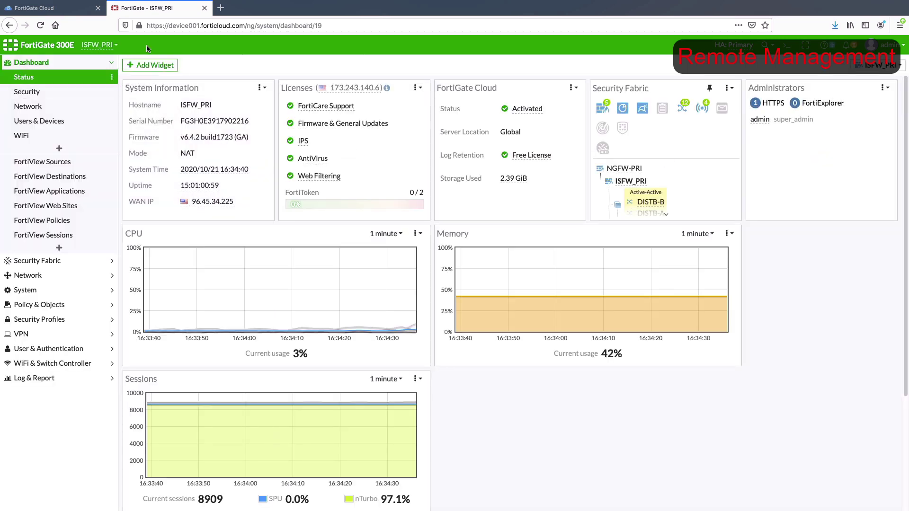
Close the firewall tab and open cloud Management for NGLAB-ISFW.
{"action": "key", "text": "ctrl+w"}
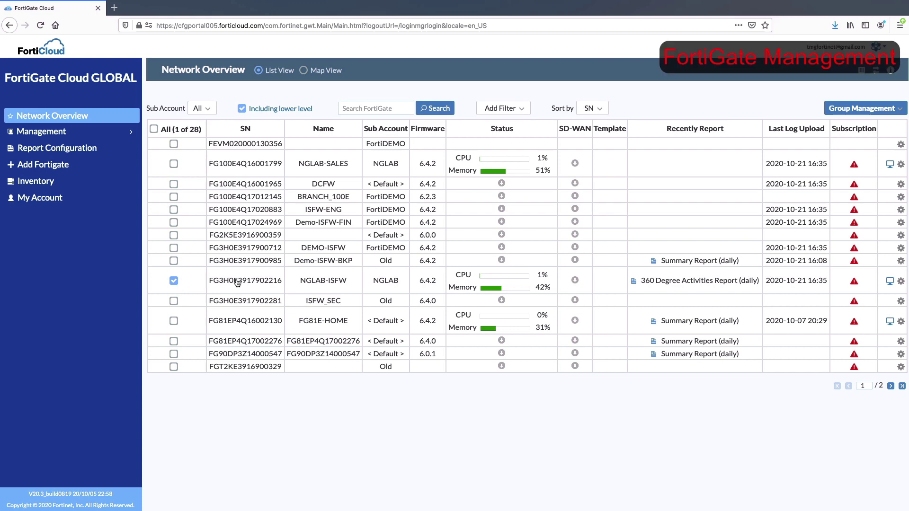
{"action": "left_click", "coordinate": [237, 284]}
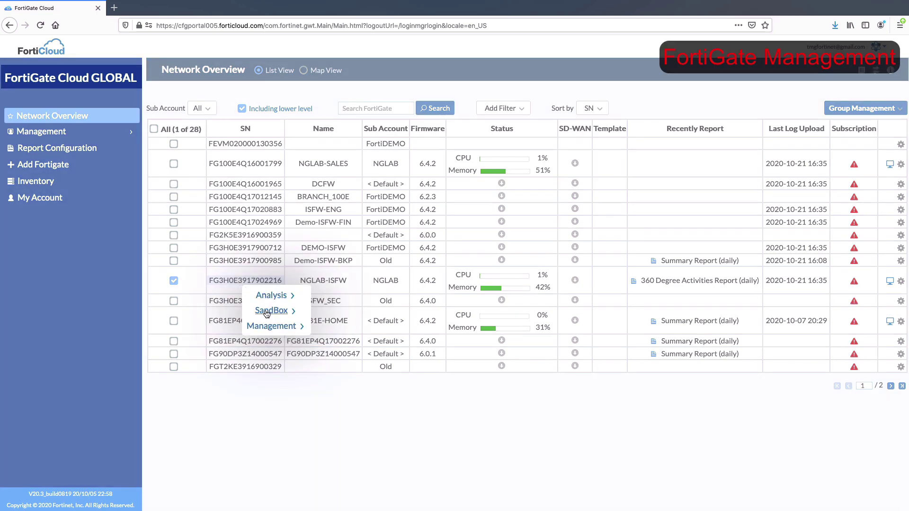
{"action": "left_click", "coordinate": [271, 326]}
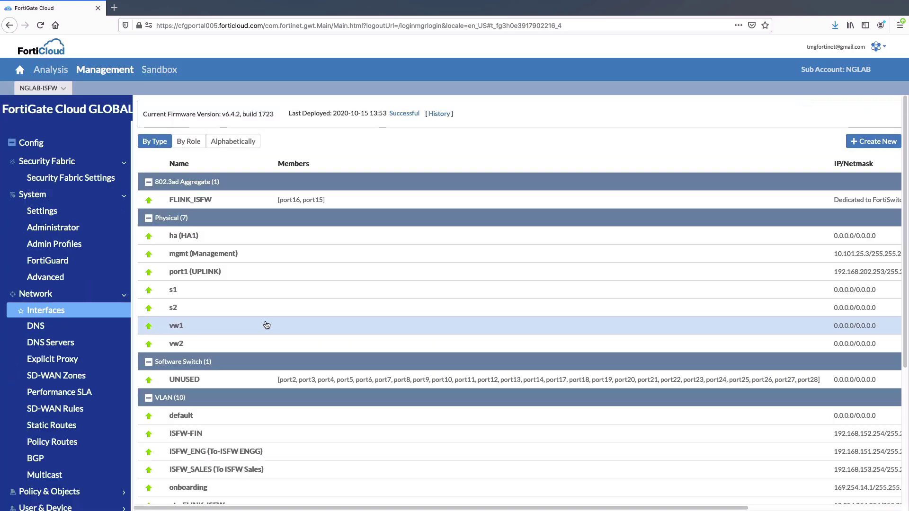
{"action": "scroll", "coordinate": [267, 324], "scroll_direction": "down", "scroll_amount": 1}
{"action": "scroll", "coordinate": [267, 325], "scroll_direction": "down", "scroll_amount": 3}
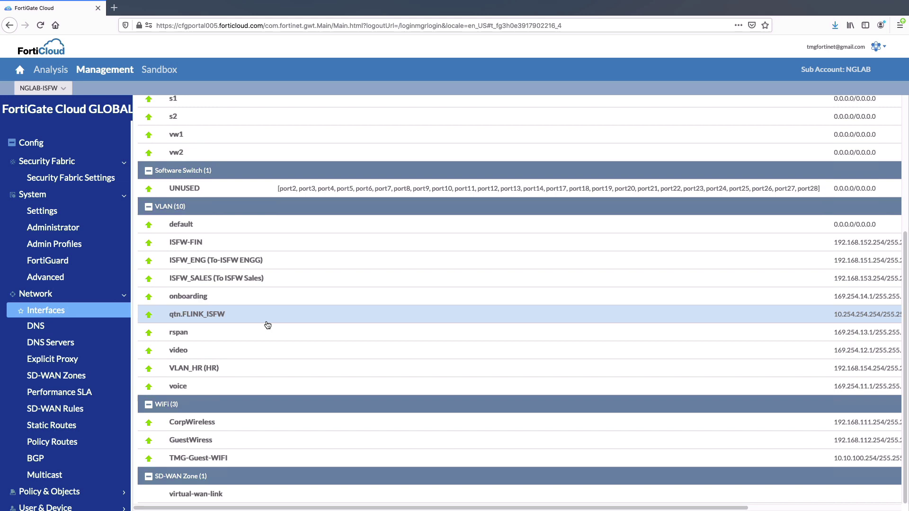
{"action": "left_click_drag", "start_coordinate": [289, 508], "coordinate": [402, 508]}
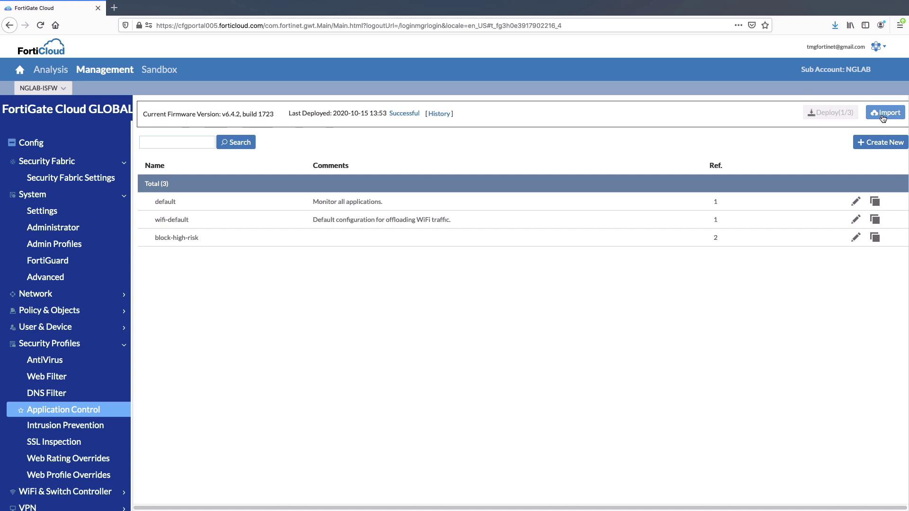
Change the LAN-WAN firewall policy's Web Filter profile from wifi-default to default and save.
{"action": "left_click", "coordinate": [59, 344]}
{"action": "left_click", "coordinate": [60, 322]}
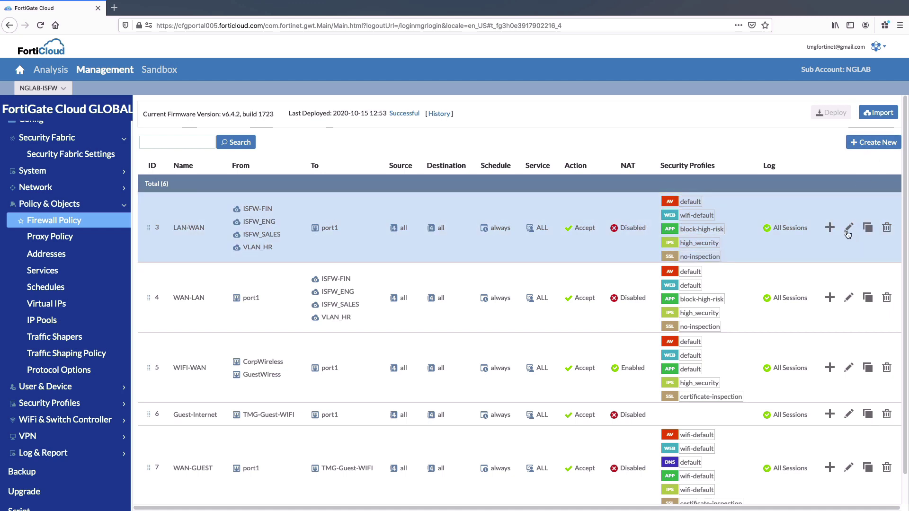
{"action": "left_click", "coordinate": [848, 228]}
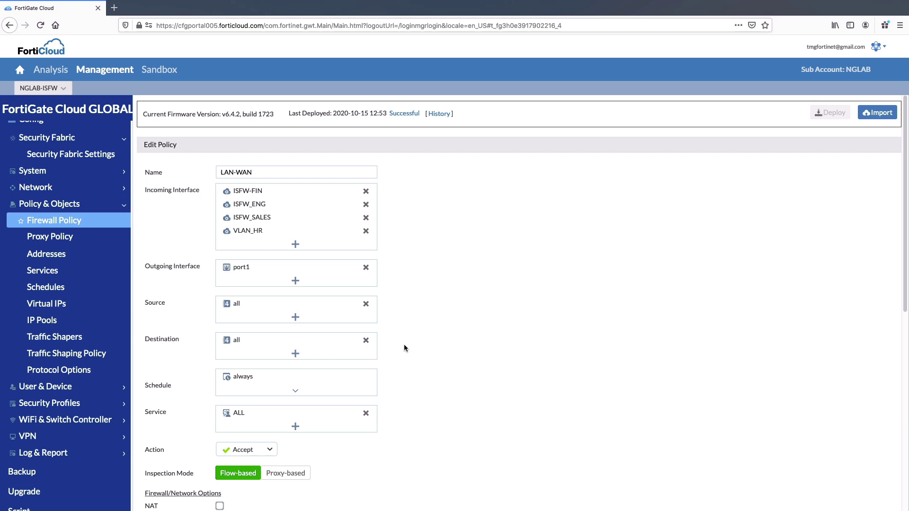
{"action": "scroll", "coordinate": [407, 344], "scroll_direction": "down", "scroll_amount": 5}
{"action": "scroll", "coordinate": [405, 343], "scroll_direction": "down", "scroll_amount": 1}
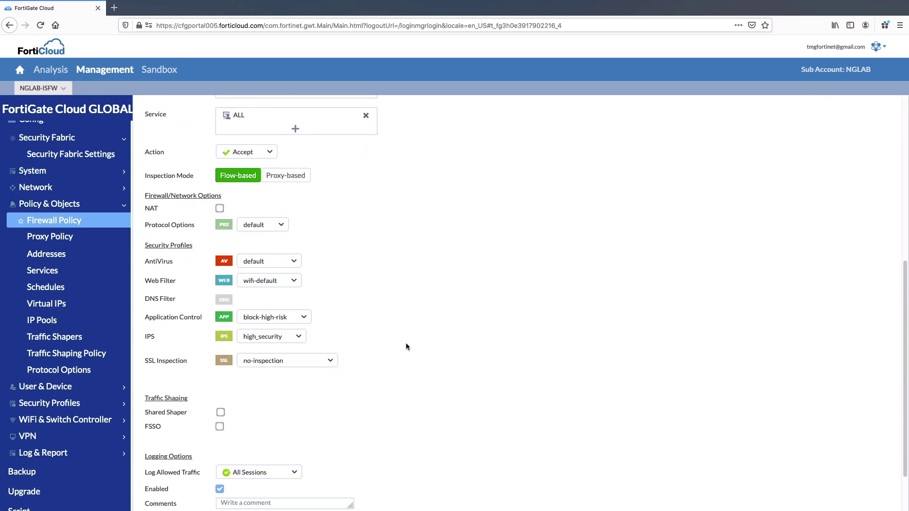
{"action": "left_click", "coordinate": [297, 273]}
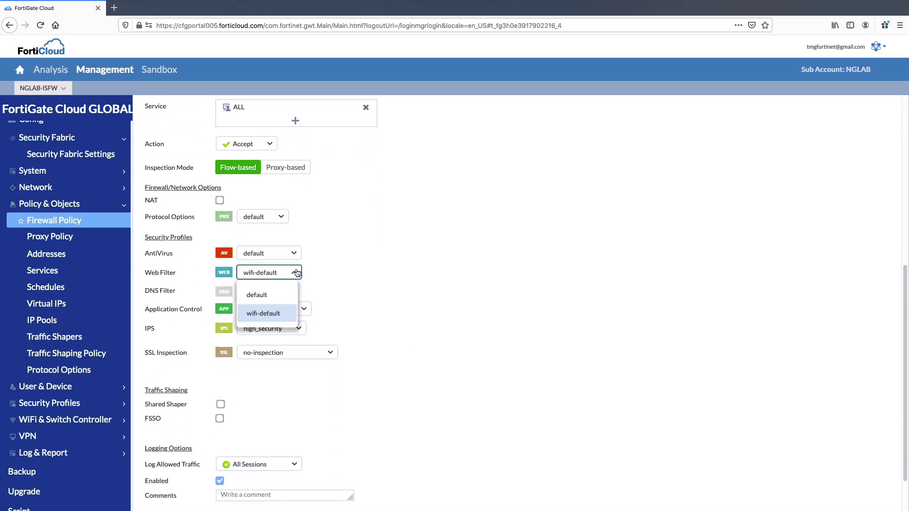
{"action": "left_click", "coordinate": [287, 293]}
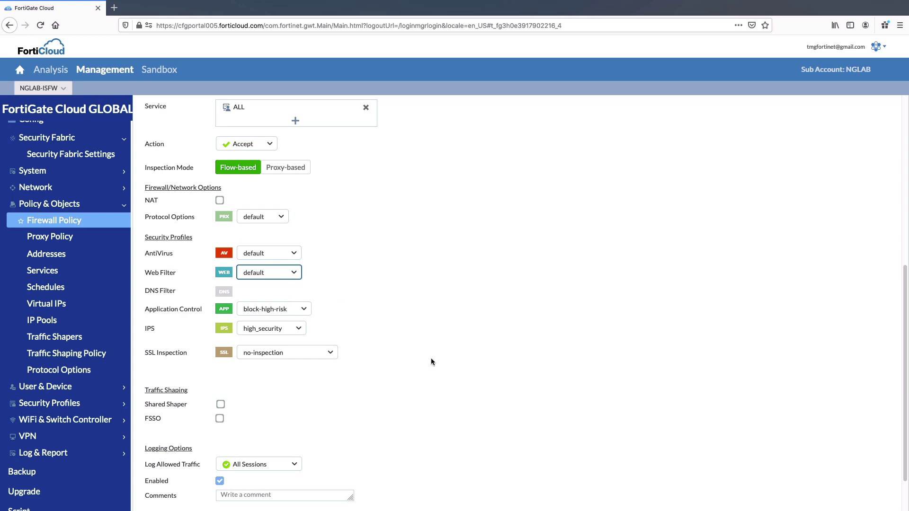
{"action": "scroll", "coordinate": [431, 358], "scroll_direction": "down", "scroll_amount": 1}
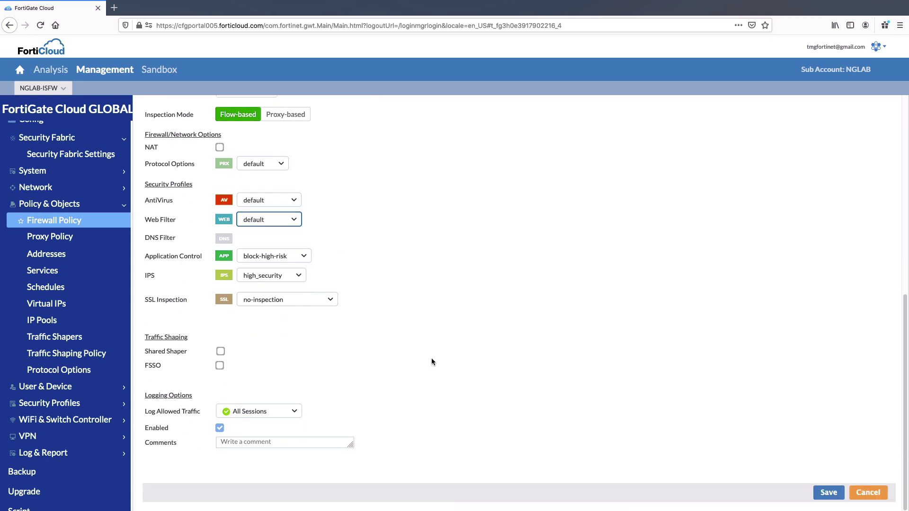
{"action": "left_click", "coordinate": [841, 497]}
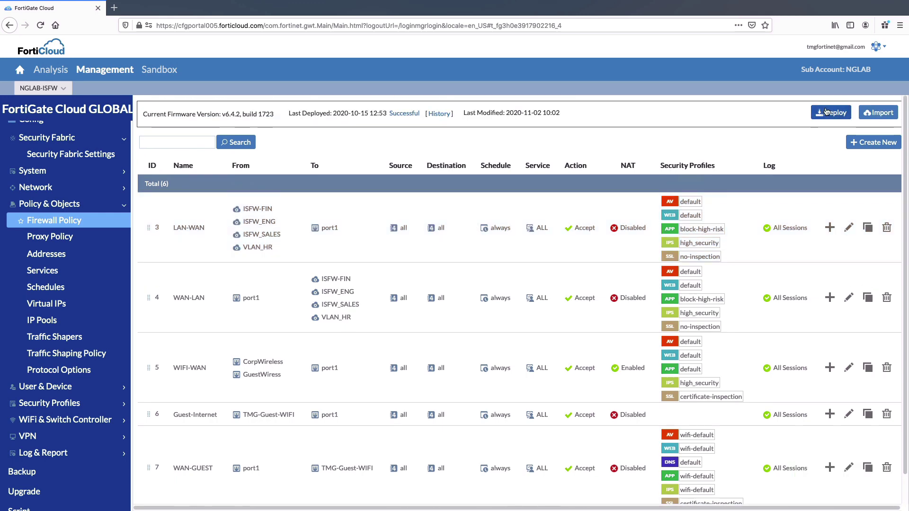
Deploy the web filter change to NGLAB-ISFW, scheduled to run Immediately.
{"action": "left_click", "coordinate": [826, 112]}
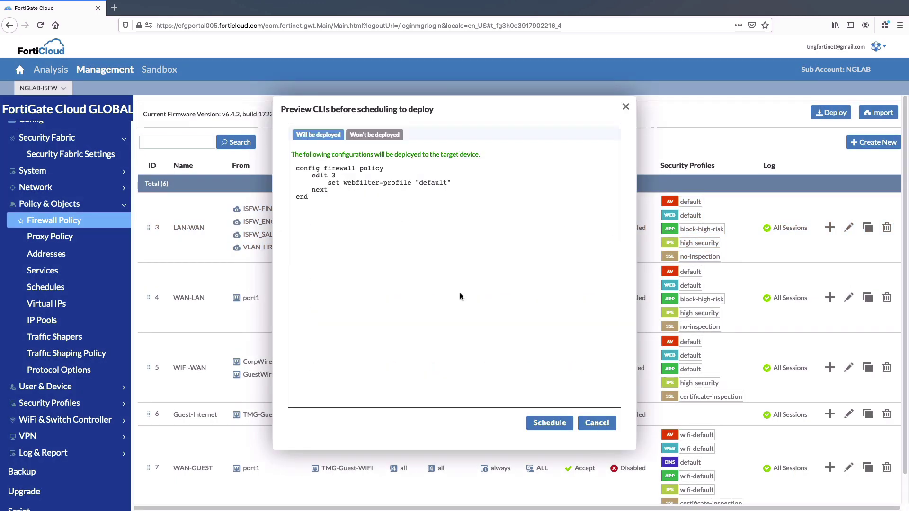
{"action": "left_click", "coordinate": [562, 425]}
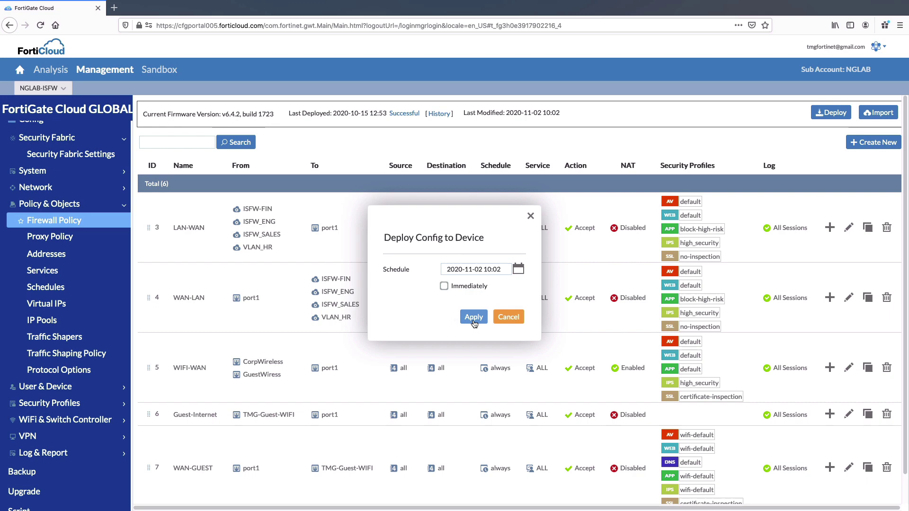
{"action": "left_click", "coordinate": [443, 286]}
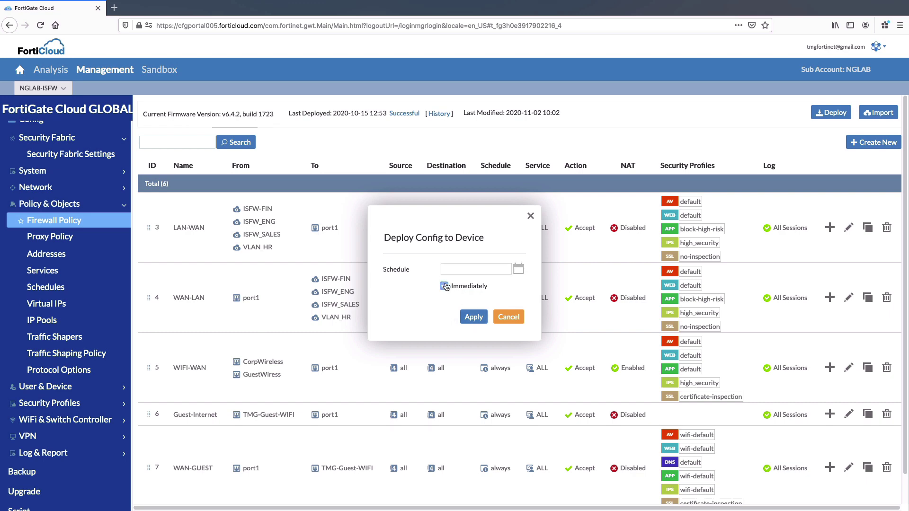
{"action": "left_click", "coordinate": [480, 319]}
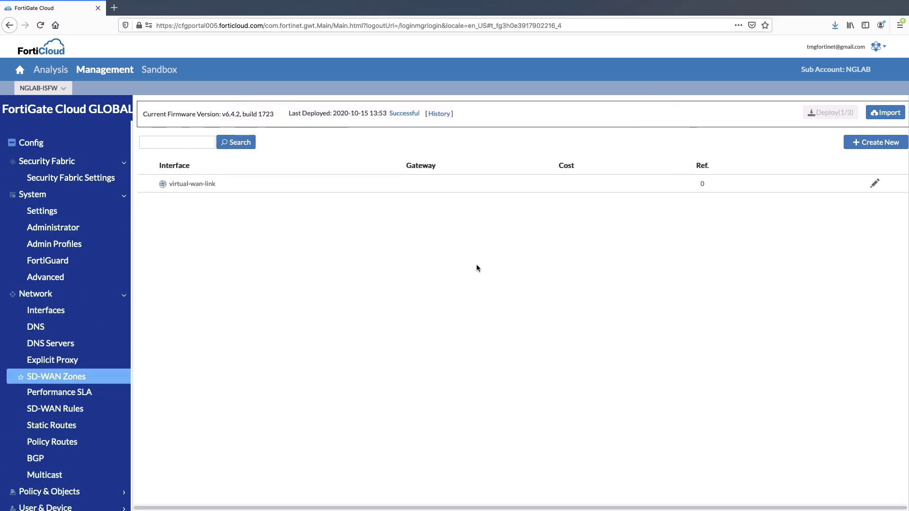
Open a new SD-WAN Member form and look at its zone choices without changing anything.
{"action": "left_click", "coordinate": [852, 144]}
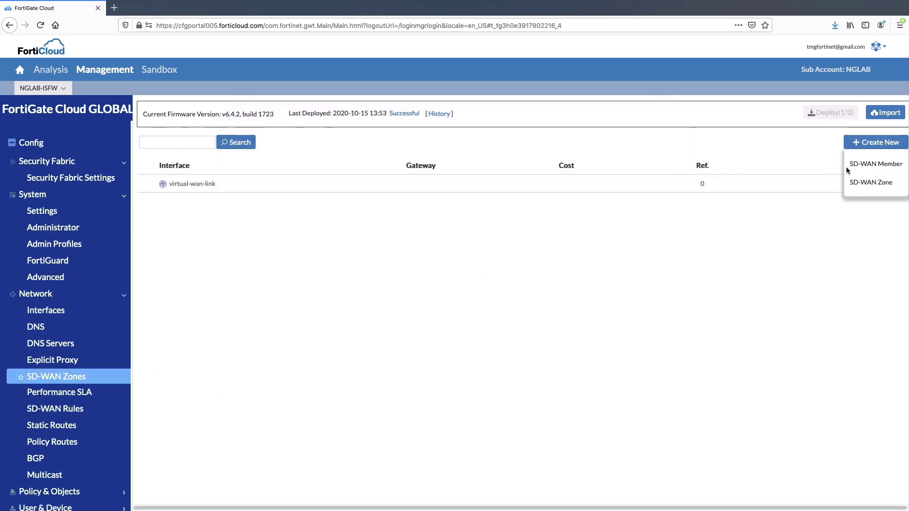
{"action": "left_click", "coordinate": [854, 166]}
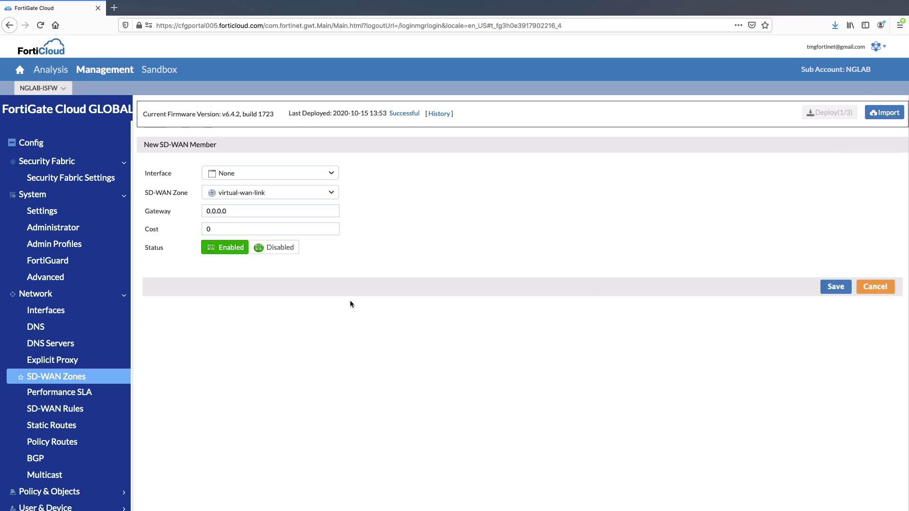
{"action": "left_click", "coordinate": [244, 212]}
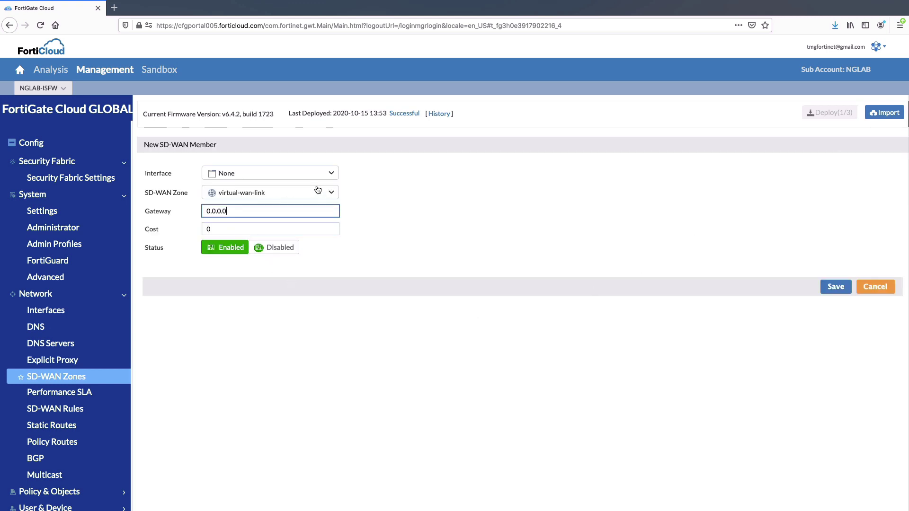
{"action": "left_click", "coordinate": [318, 192]}
{"action": "left_click", "coordinate": [415, 213]}
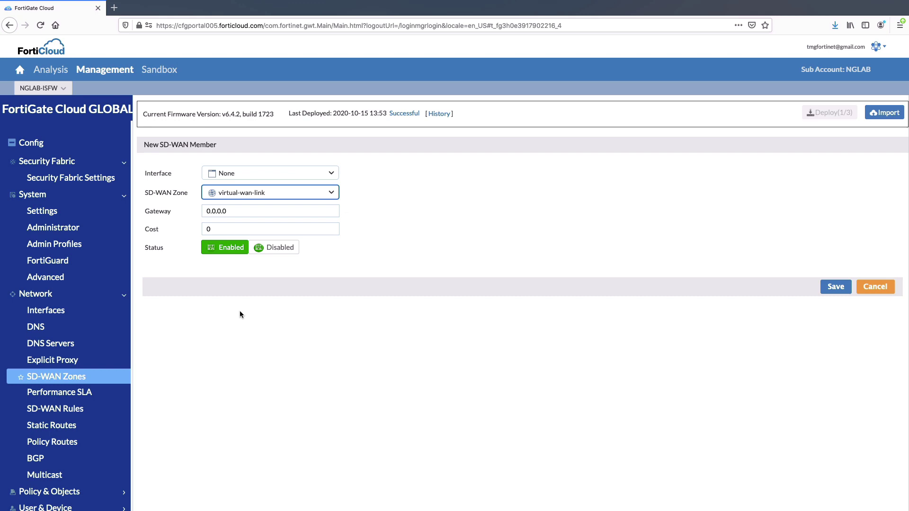
Start a new Performance SLA and add Target 1 (latency 200 ms, jitter 50 ms, packet loss 5%).
{"action": "left_click", "coordinate": [79, 392]}
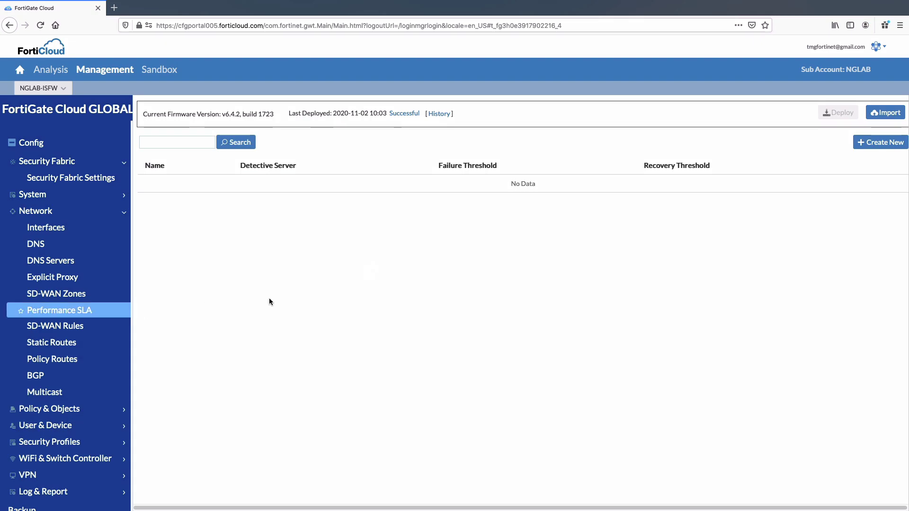
{"action": "left_click", "coordinate": [881, 142]}
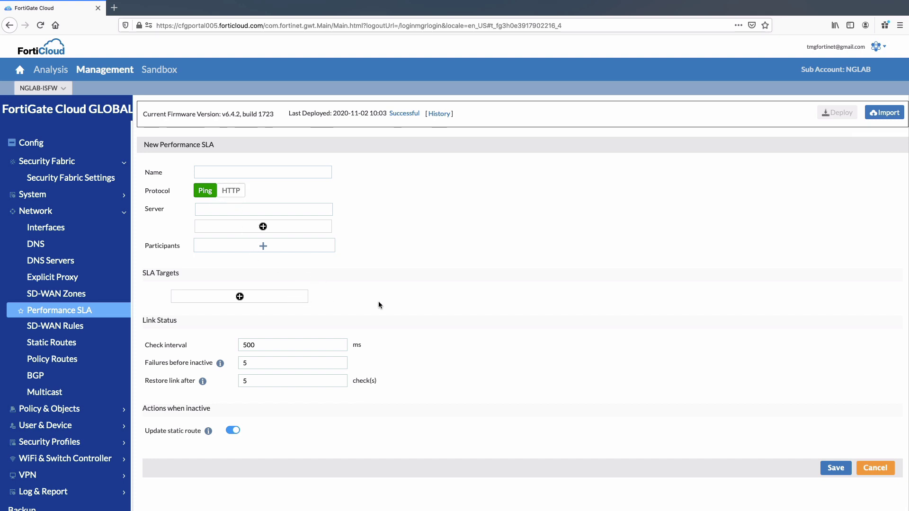
{"action": "left_click", "coordinate": [240, 296]}
{"action": "scroll", "coordinate": [586, 354], "scroll_direction": "down", "scroll_amount": 2}
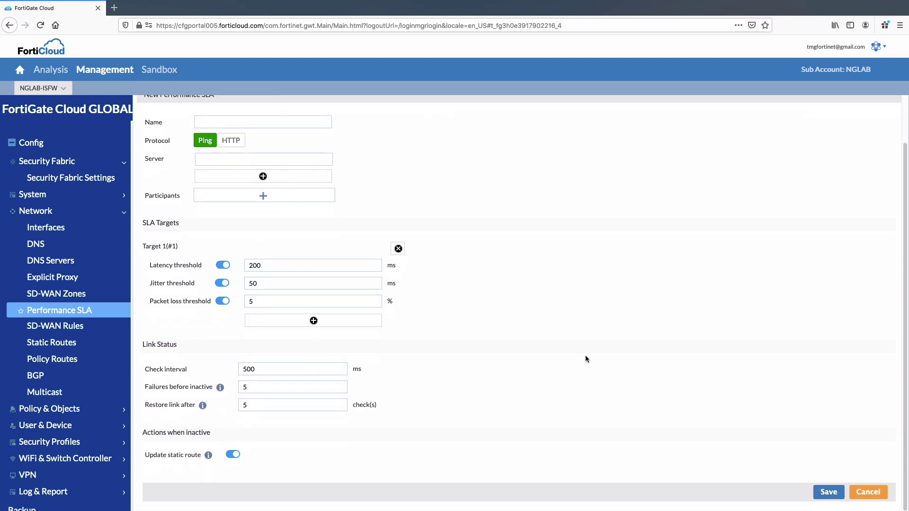
From SD-WAN Rules, start a new priority rule with source and destination both set to all.
{"action": "left_click", "coordinate": [67, 328]}
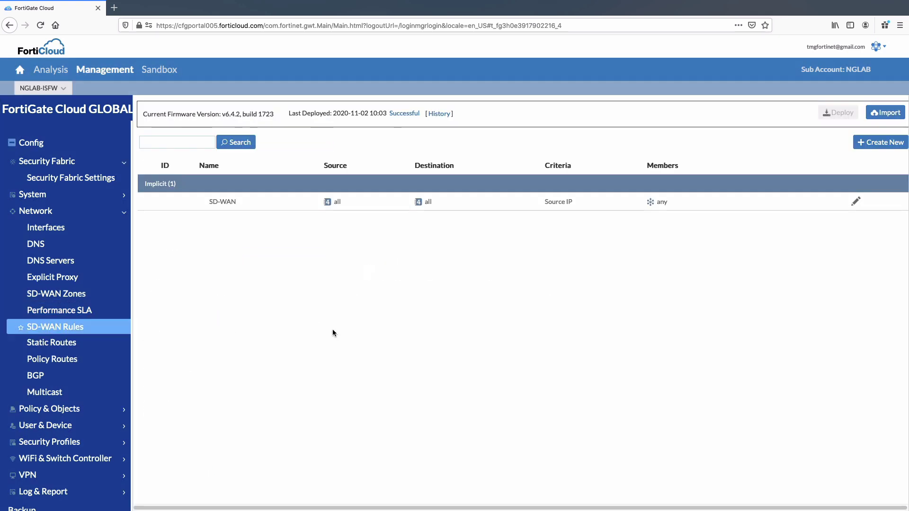
{"action": "left_click", "coordinate": [869, 142]}
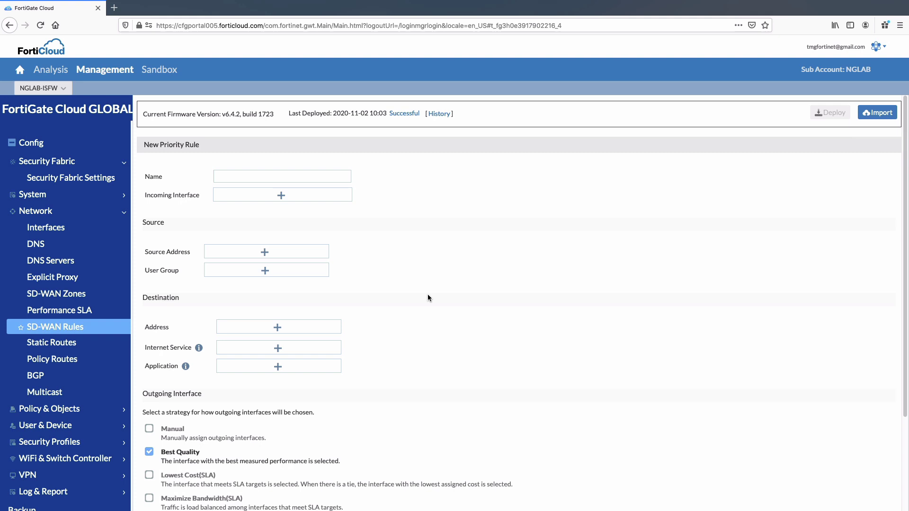
{"action": "scroll", "coordinate": [360, 249], "scroll_direction": "down", "scroll_amount": 1}
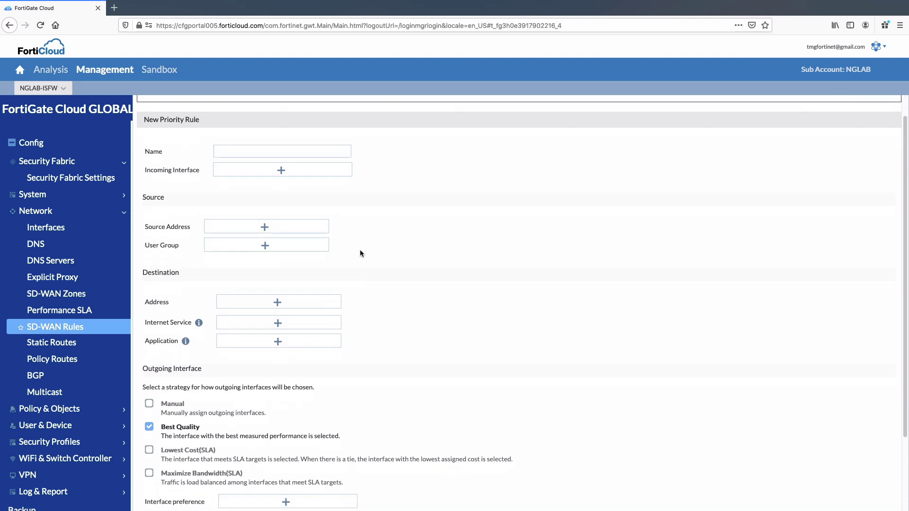
{"action": "left_click", "coordinate": [291, 224]}
{"action": "left_click", "coordinate": [364, 261]}
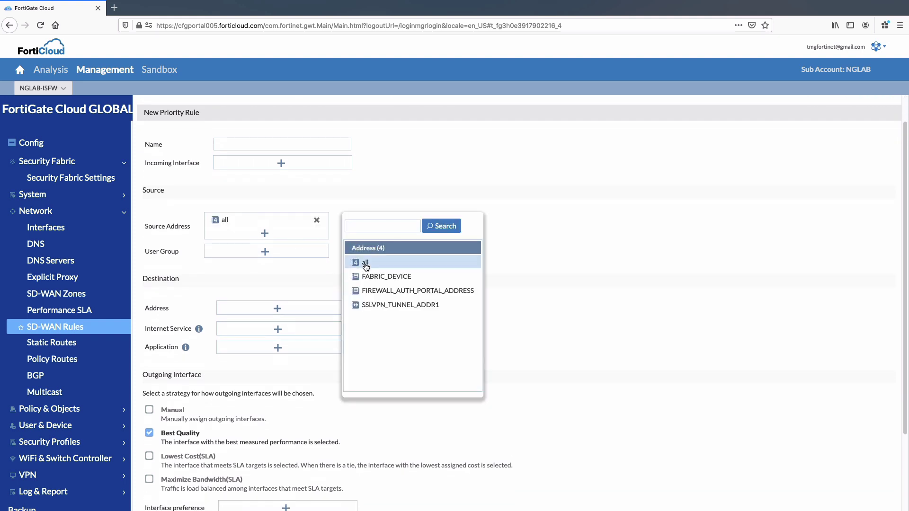
{"action": "left_click", "coordinate": [295, 310]}
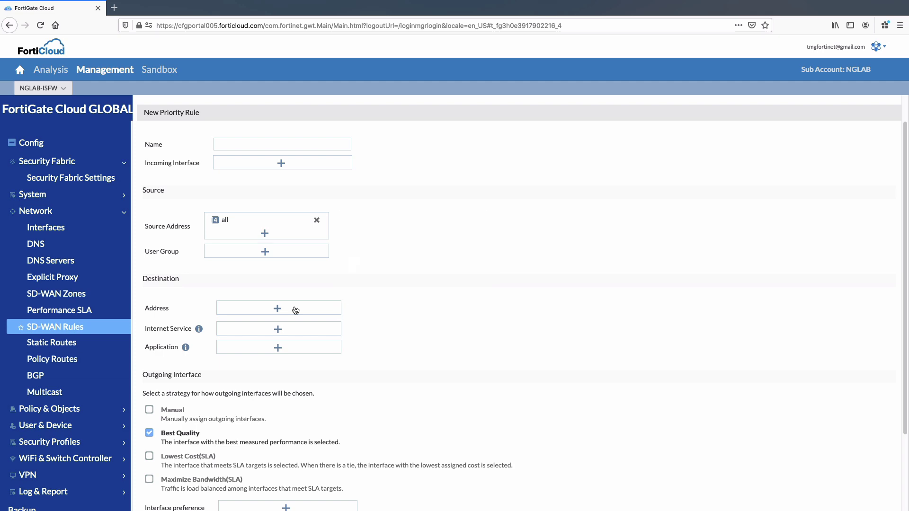
{"action": "left_click", "coordinate": [380, 262]}
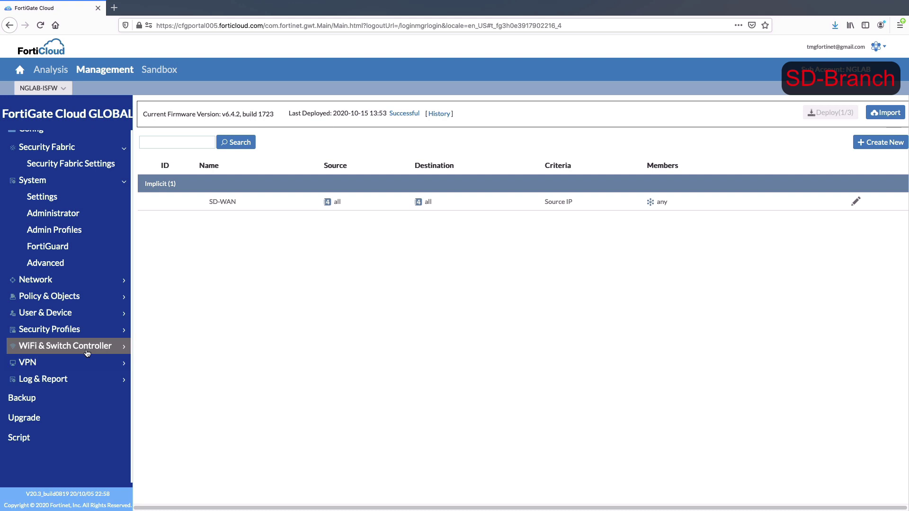
Review Managed APs and SSIDs under WiFi & Switch Controller, including a blank new SSID form.
{"action": "left_click", "coordinate": [88, 353]}
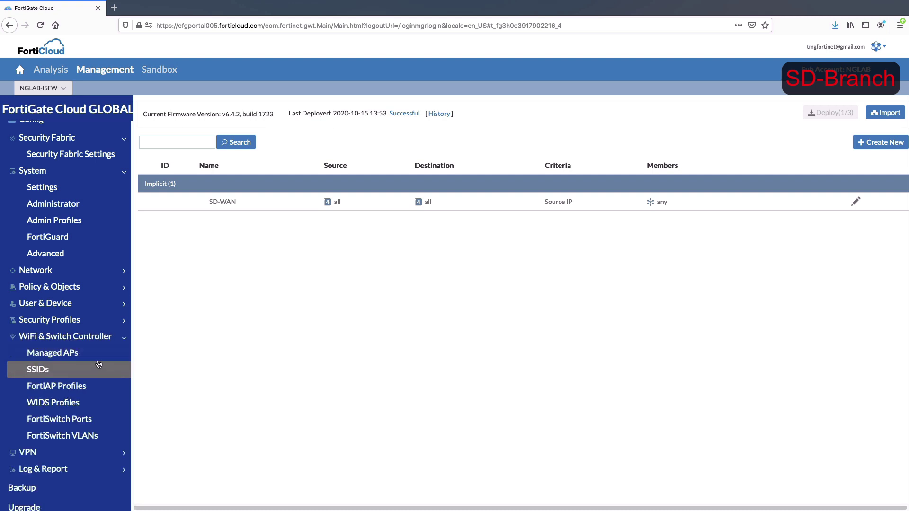
{"action": "left_click", "coordinate": [95, 360]}
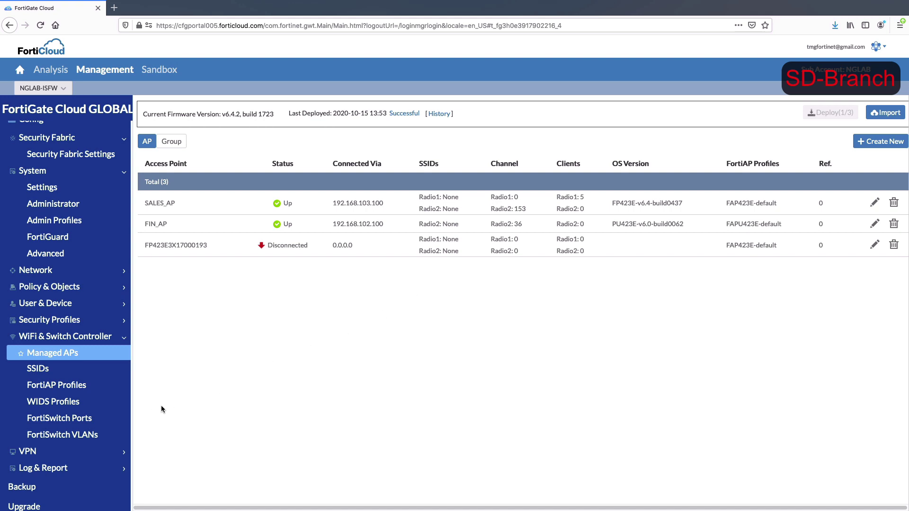
{"action": "left_click", "coordinate": [67, 377]}
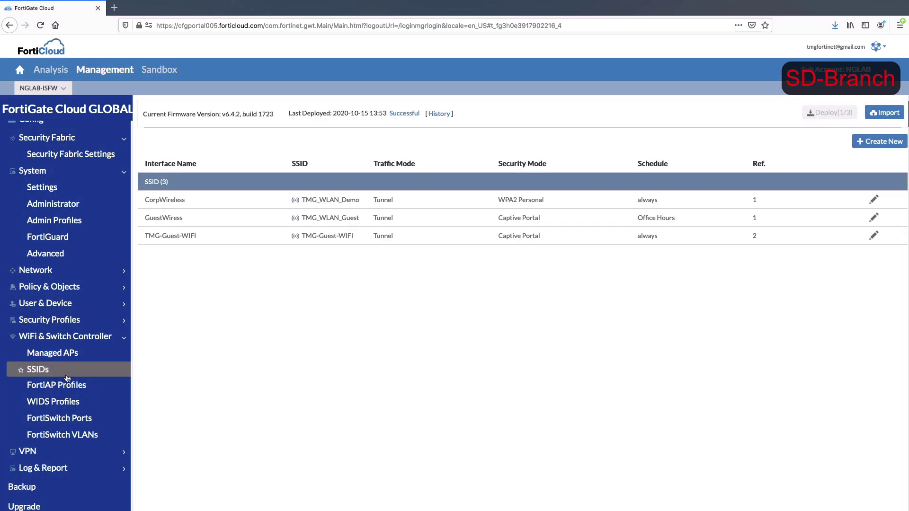
{"action": "left_click", "coordinate": [895, 146]}
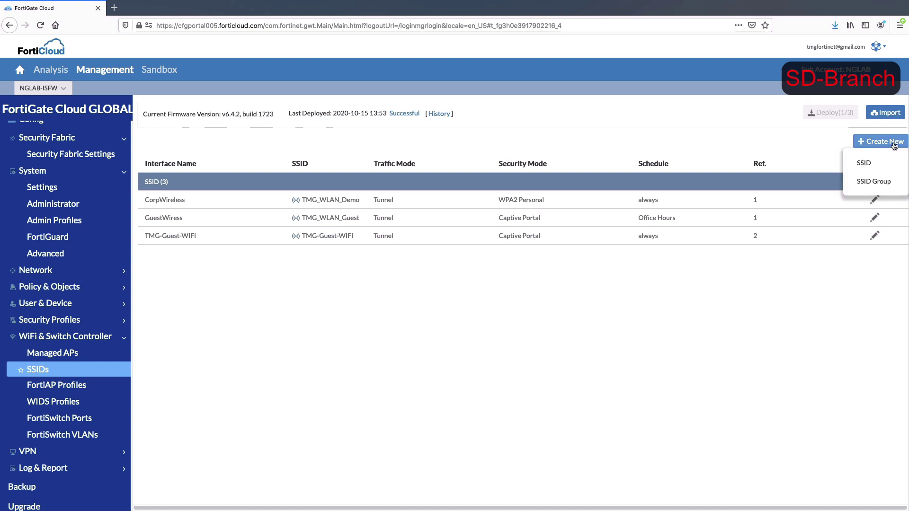
{"action": "left_click", "coordinate": [880, 163]}
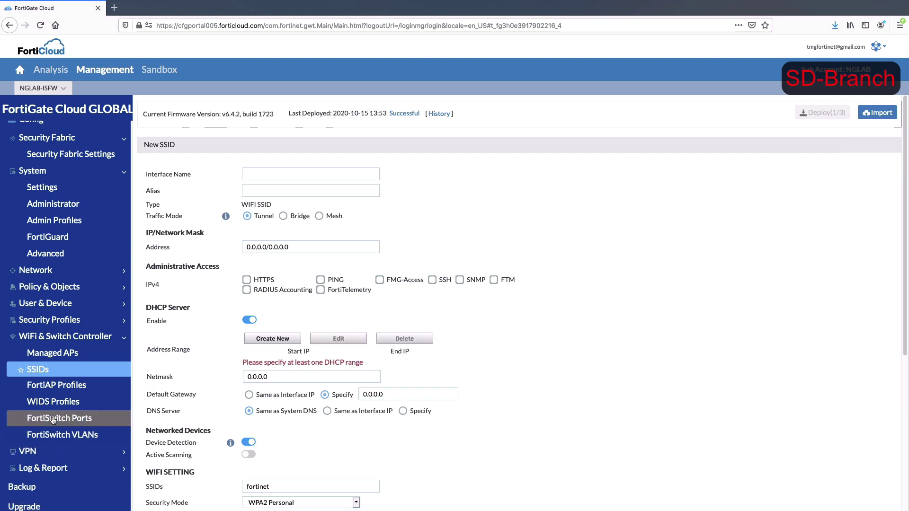
View FortiAP Profiles and FortiSwitch Ports, then the list of ten FortiSwitch VLANs.
{"action": "left_click", "coordinate": [56, 387]}
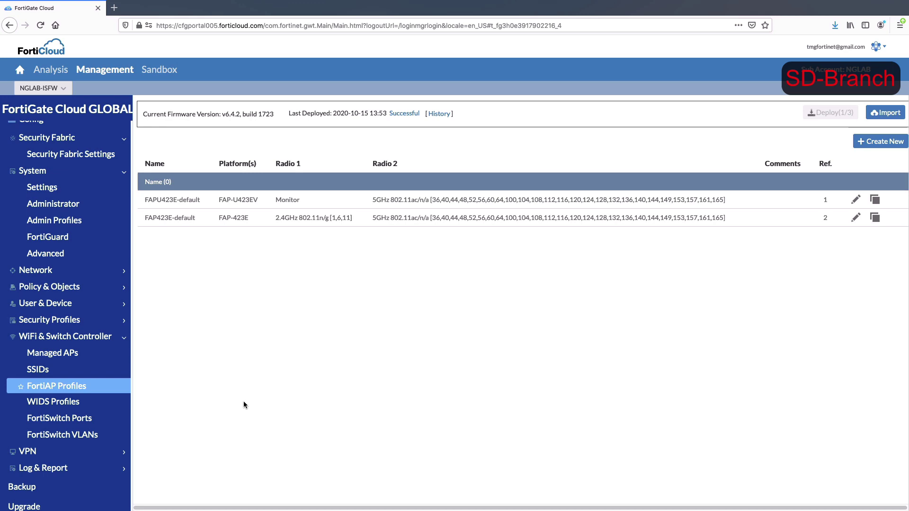
{"action": "left_click", "coordinate": [76, 419]}
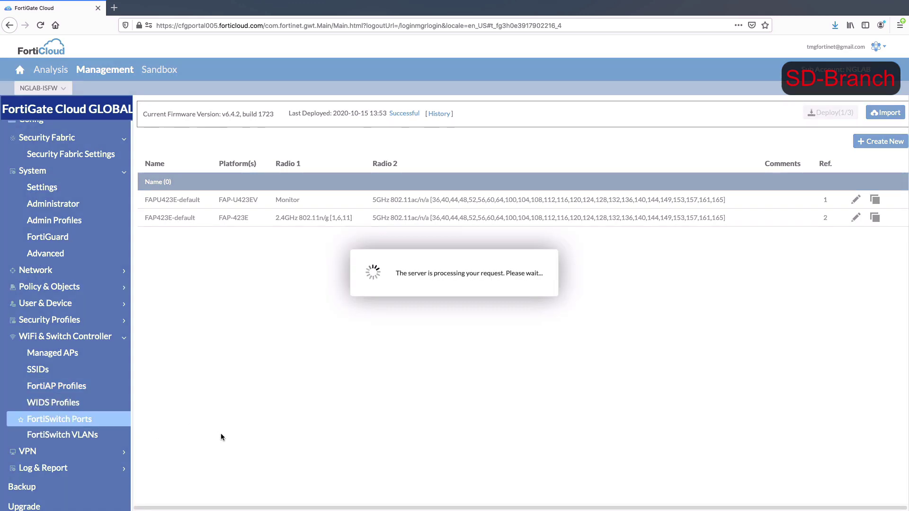
{"action": "scroll", "coordinate": [393, 473], "scroll_direction": "down", "scroll_amount": 1}
{"action": "scroll", "coordinate": [393, 472], "scroll_direction": "down", "scroll_amount": 5}
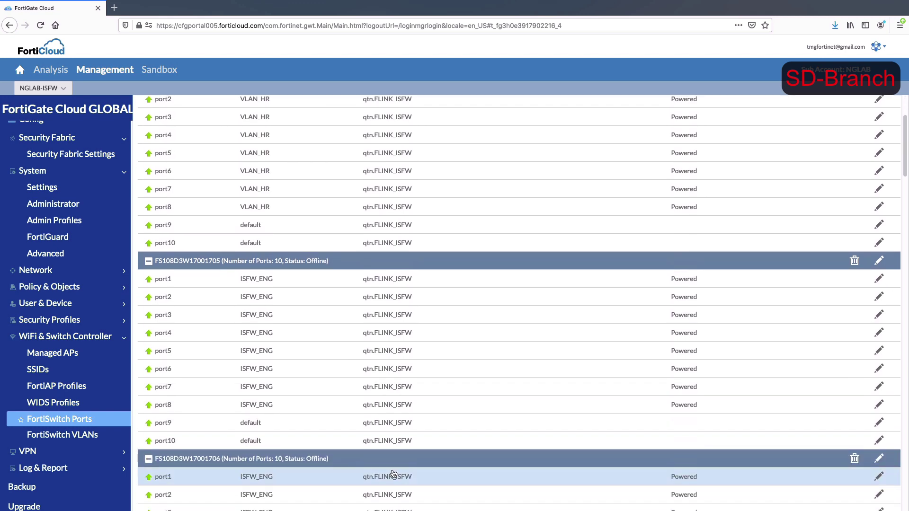
{"action": "left_click", "coordinate": [85, 442]}
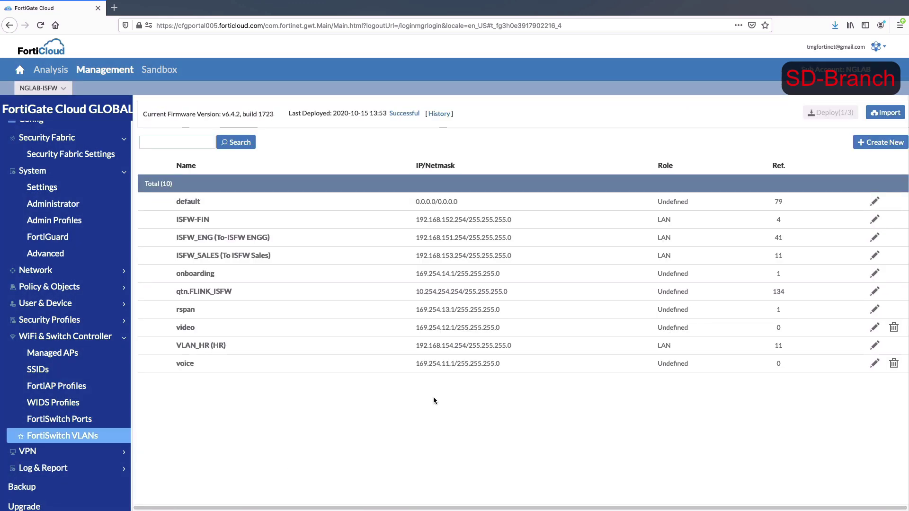
Check the empty Backup list and Enable Auto Backup setting, cancel it, then go to Upgrade.
{"action": "left_click", "coordinate": [71, 337]}
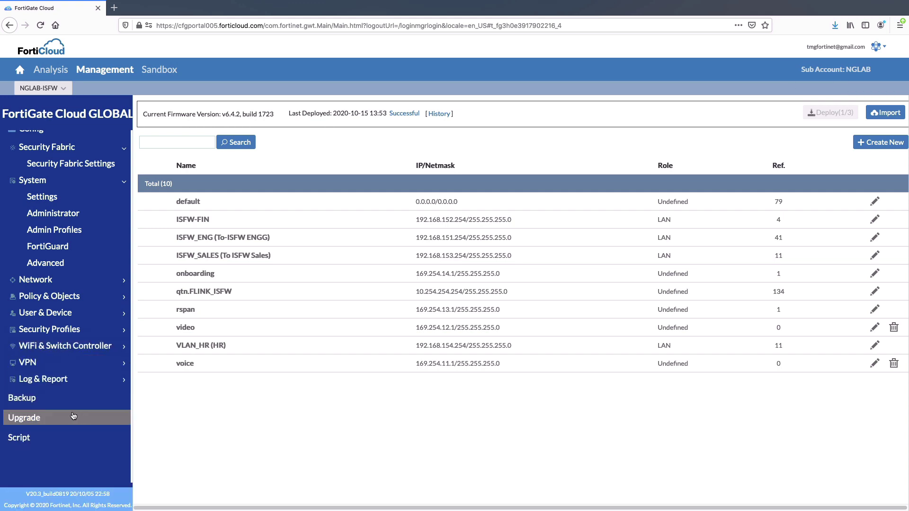
{"action": "left_click", "coordinate": [62, 399]}
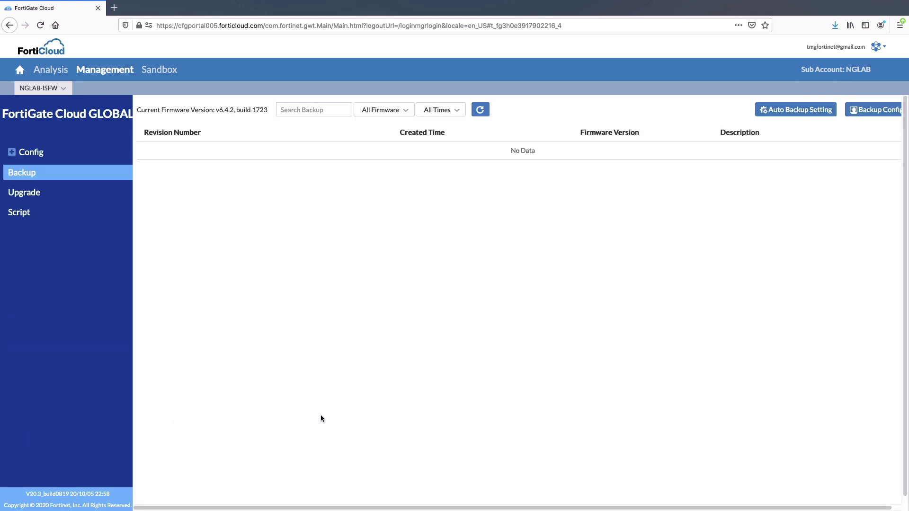
{"action": "left_click", "coordinate": [777, 113]}
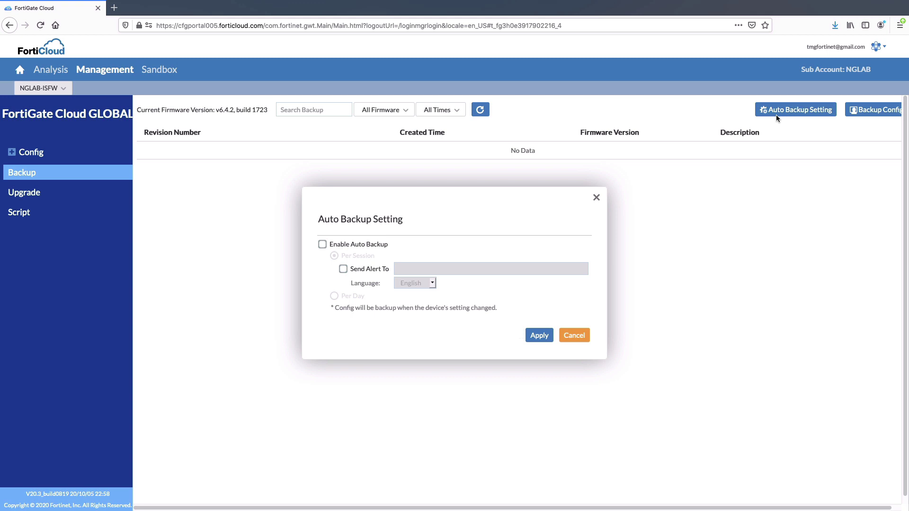
{"action": "left_click", "coordinate": [322, 245]}
{"action": "left_click", "coordinate": [334, 296]}
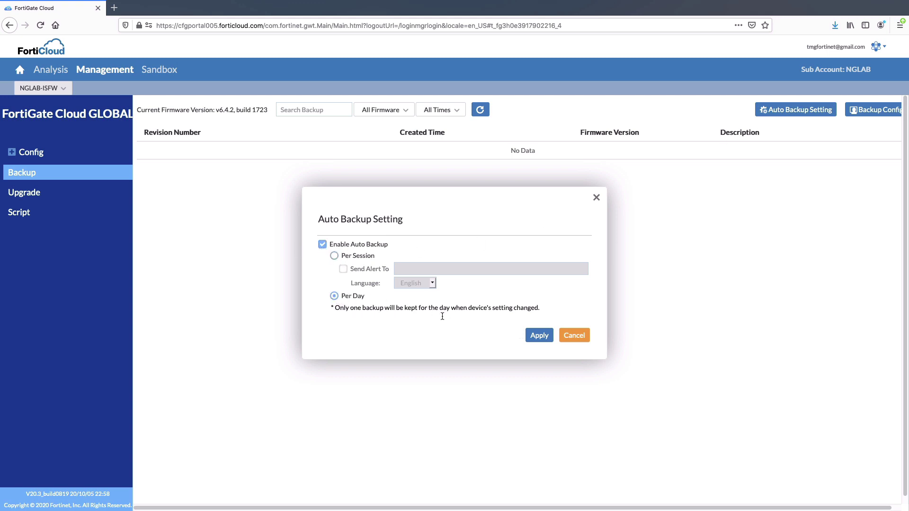
{"action": "left_click", "coordinate": [574, 336]}
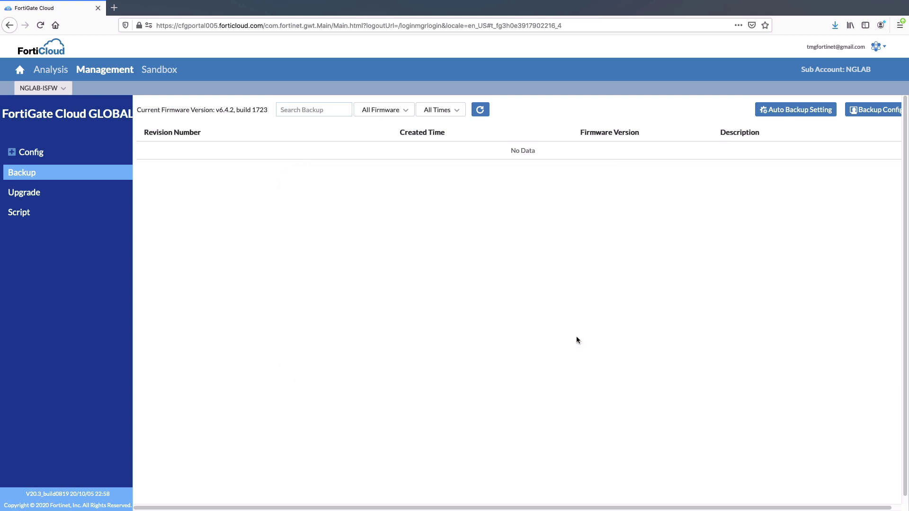
{"action": "left_click", "coordinate": [43, 199]}
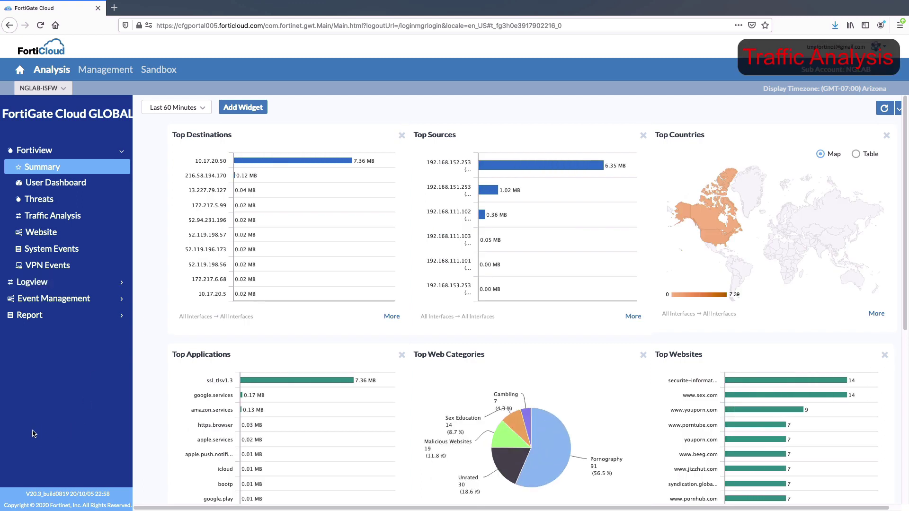
Scroll through the 60-minute FortiView Summary widgets, then show Threats > Top Threats.
{"action": "scroll", "coordinate": [164, 421], "scroll_direction": "down", "scroll_amount": 2}
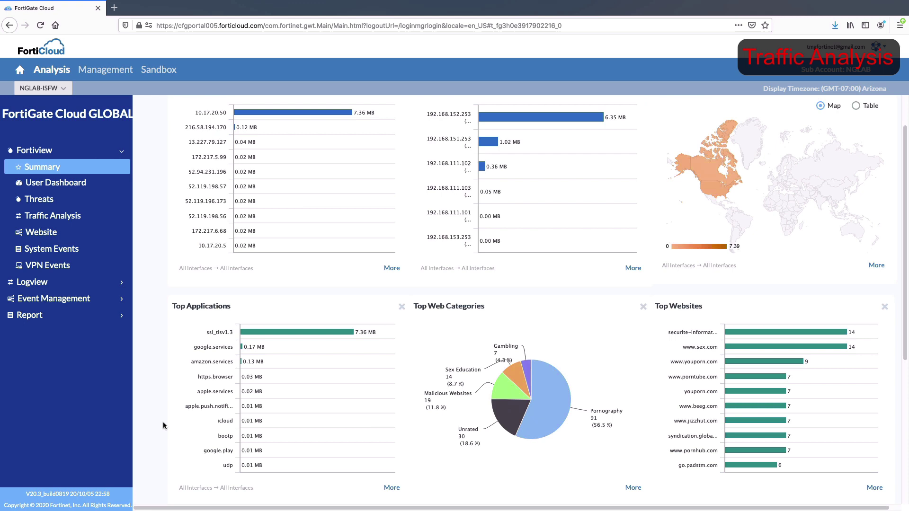
{"action": "scroll", "coordinate": [163, 423], "scroll_direction": "down", "scroll_amount": 8}
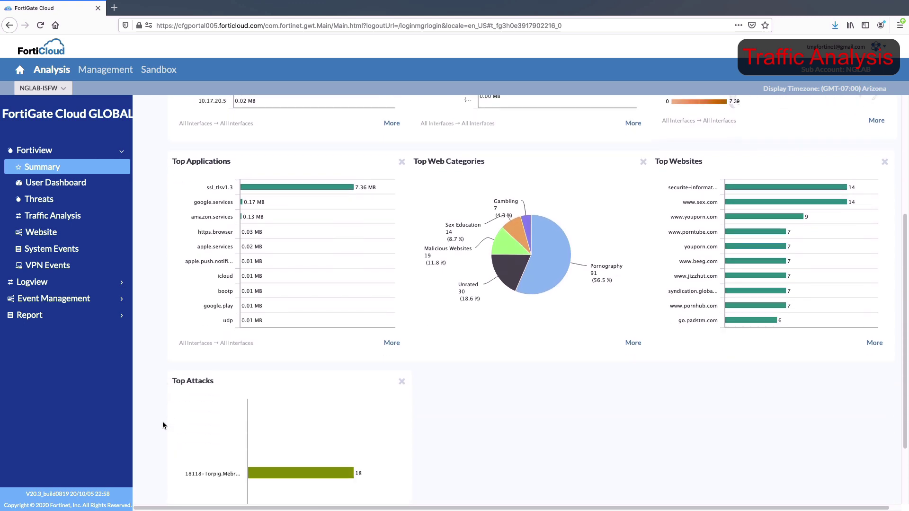
{"action": "scroll", "coordinate": [163, 425], "scroll_direction": "up", "scroll_amount": 10}
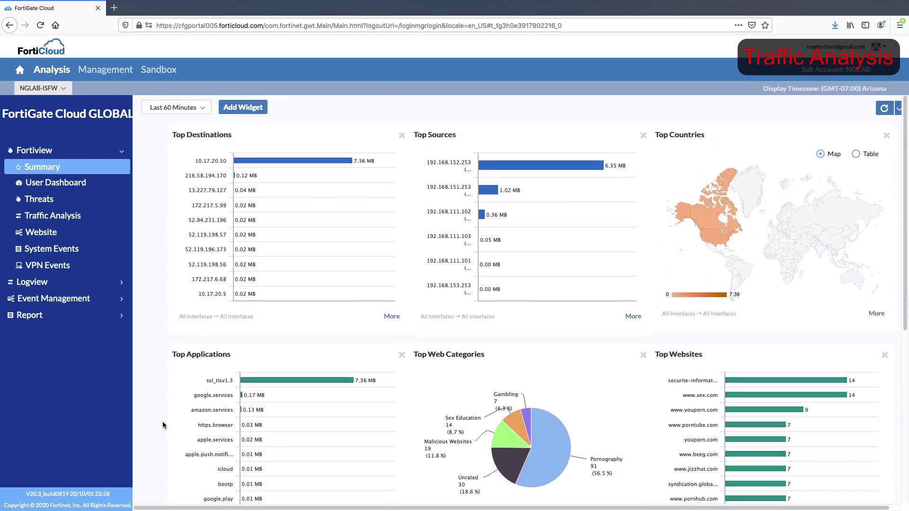
{"action": "left_click", "coordinate": [39, 199]}
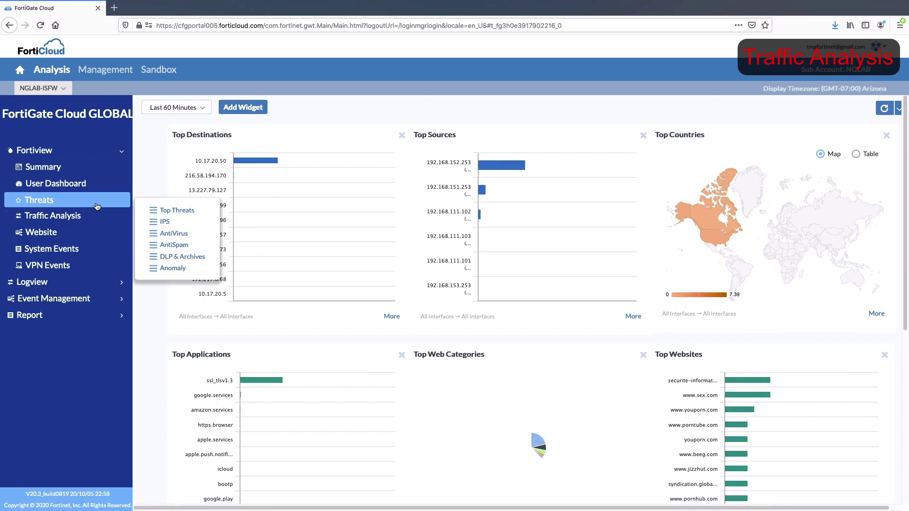
{"action": "left_click", "coordinate": [171, 211]}
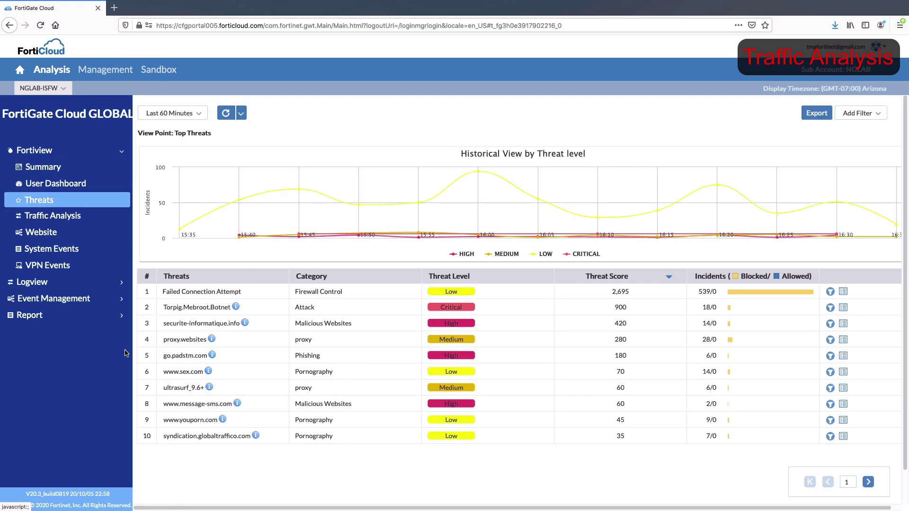
{"action": "left_click", "coordinate": [74, 217]}
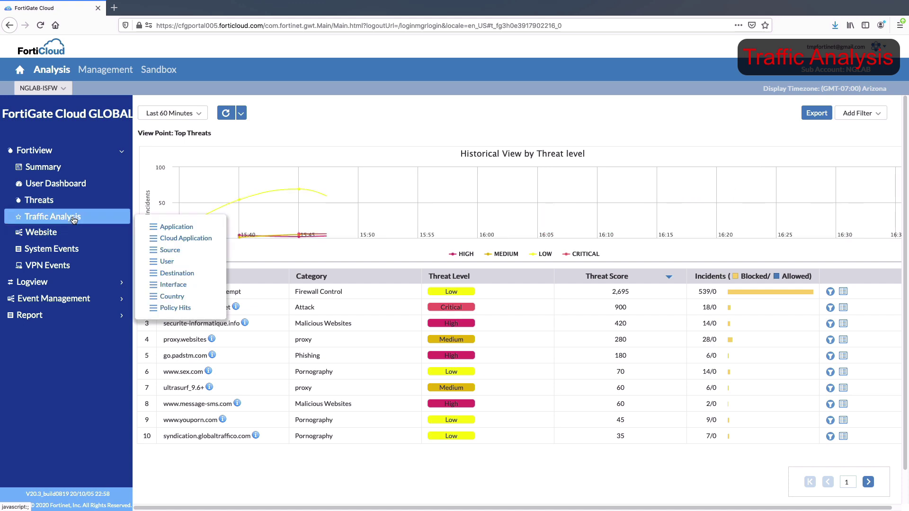
Show traffic by Application and by Policy Hits, then System Activity events by severity.
{"action": "left_click", "coordinate": [171, 229]}
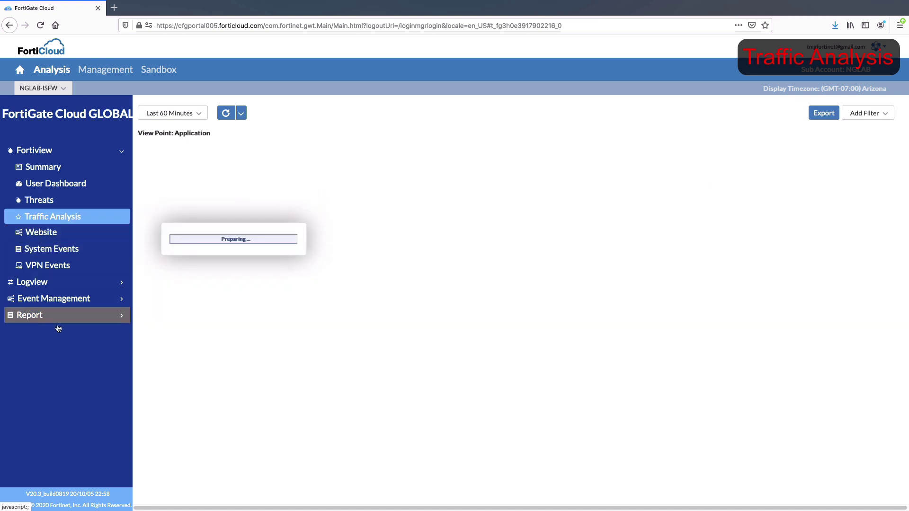
{"action": "left_click", "coordinate": [56, 217]}
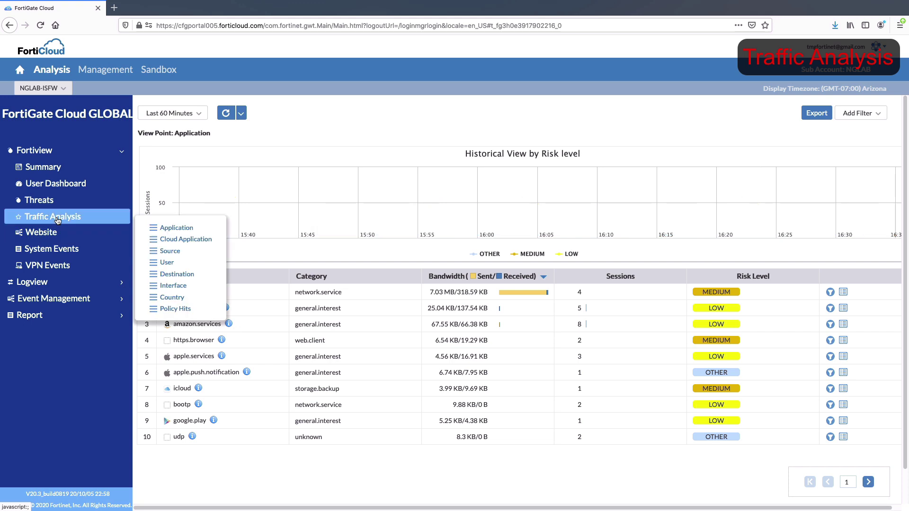
{"action": "left_click", "coordinate": [166, 310]}
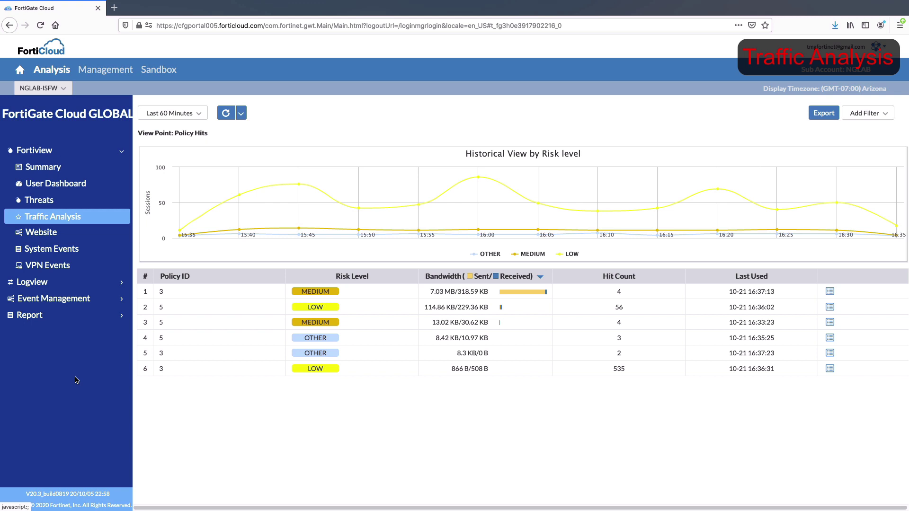
{"action": "left_click", "coordinate": [68, 251]}
{"action": "left_click", "coordinate": [167, 264]}
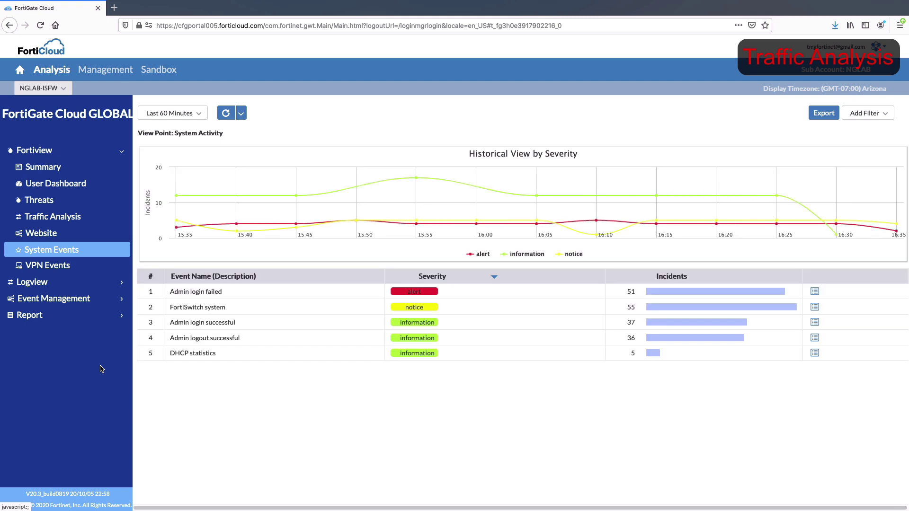
Open Logview's Traffic Logs, then switch to Event > All Event Logs for the last 60 minutes.
{"action": "left_click", "coordinate": [80, 282]}
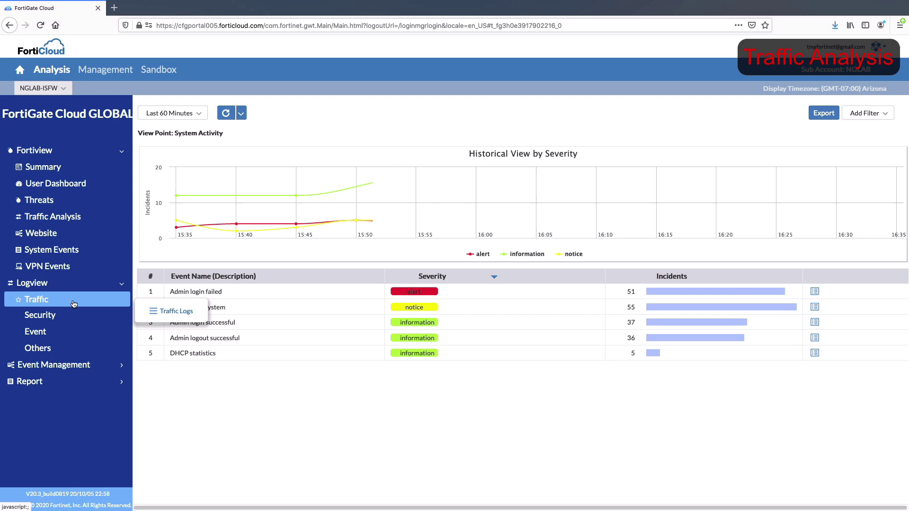
{"action": "left_click", "coordinate": [73, 304]}
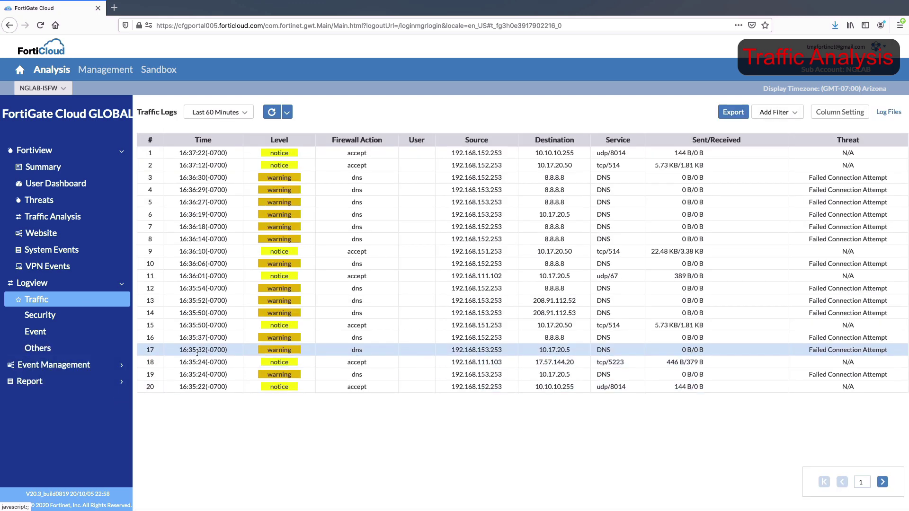
{"action": "left_click", "coordinate": [66, 337]}
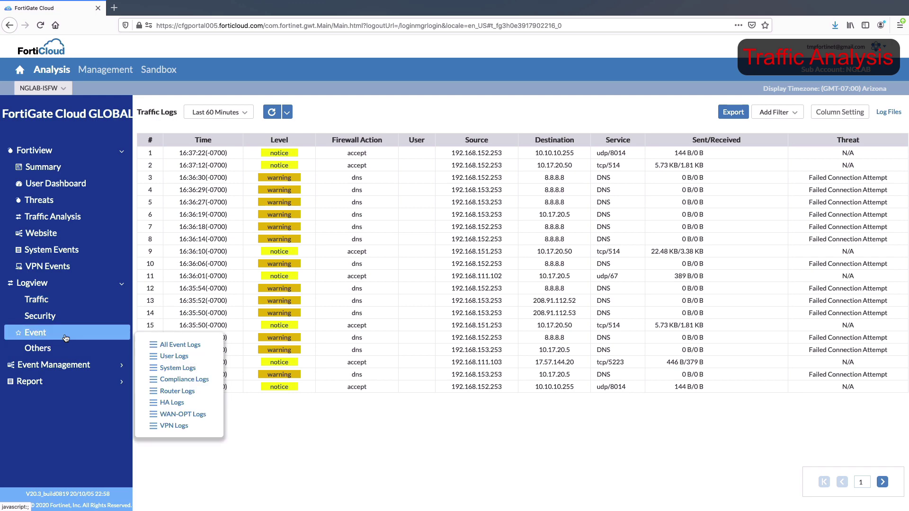
{"action": "left_click", "coordinate": [164, 346]}
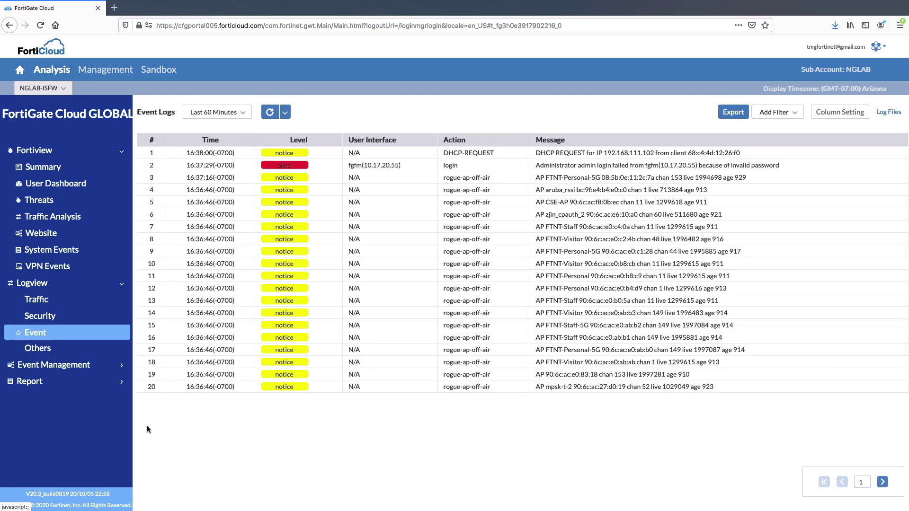
In Event Handlers, enable alert emails for Power Supply Failure and Device In Conserve Mode, and apply.
{"action": "left_click", "coordinate": [77, 366]}
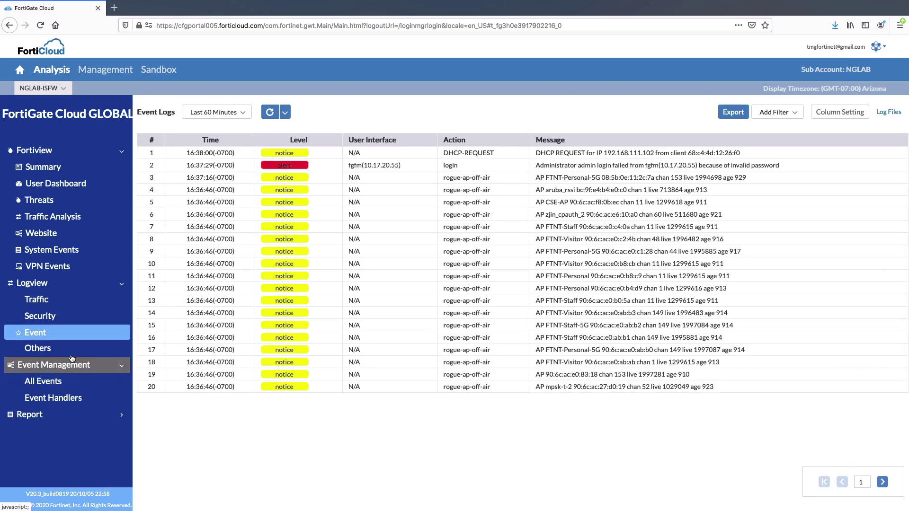
{"action": "left_click", "coordinate": [73, 398]}
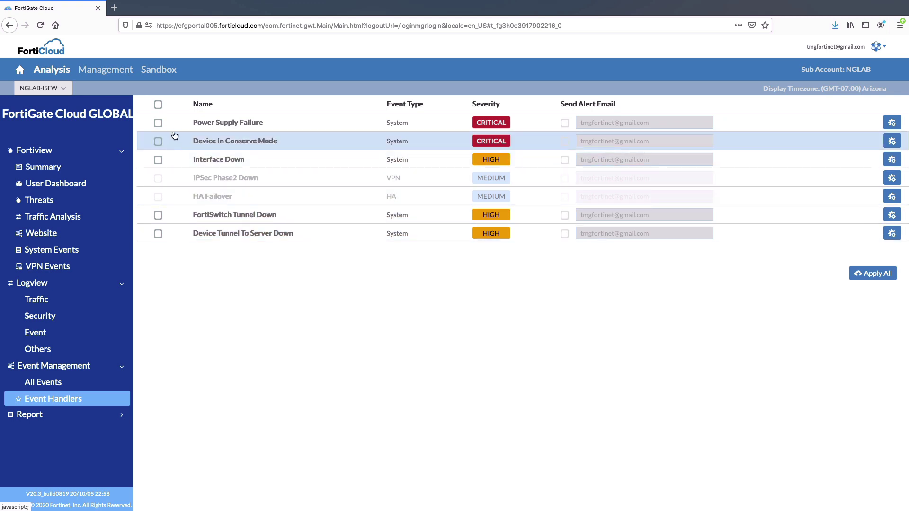
{"action": "left_click", "coordinate": [158, 124]}
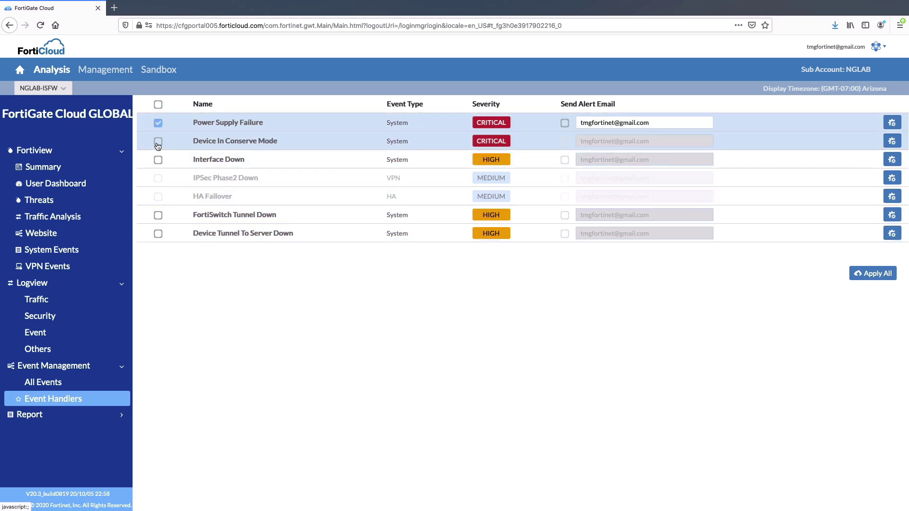
{"action": "left_click", "coordinate": [158, 145]}
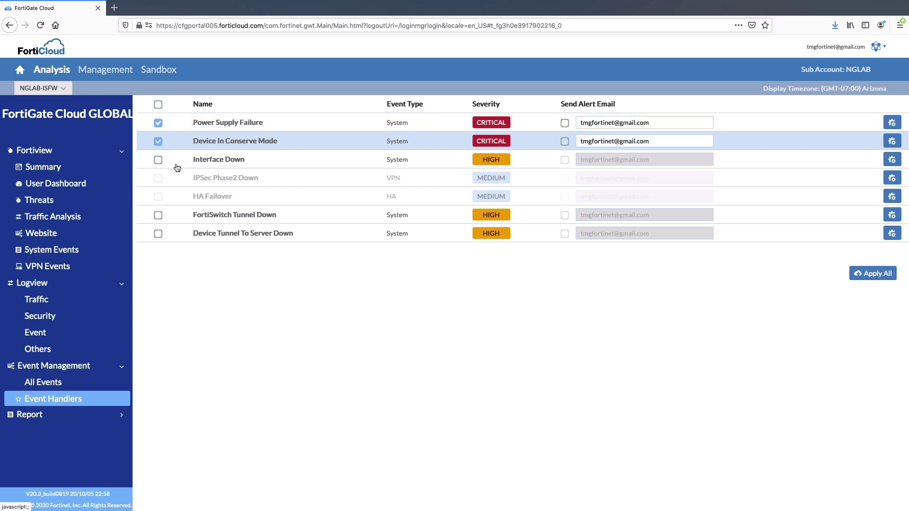
{"action": "left_click", "coordinate": [869, 274]}
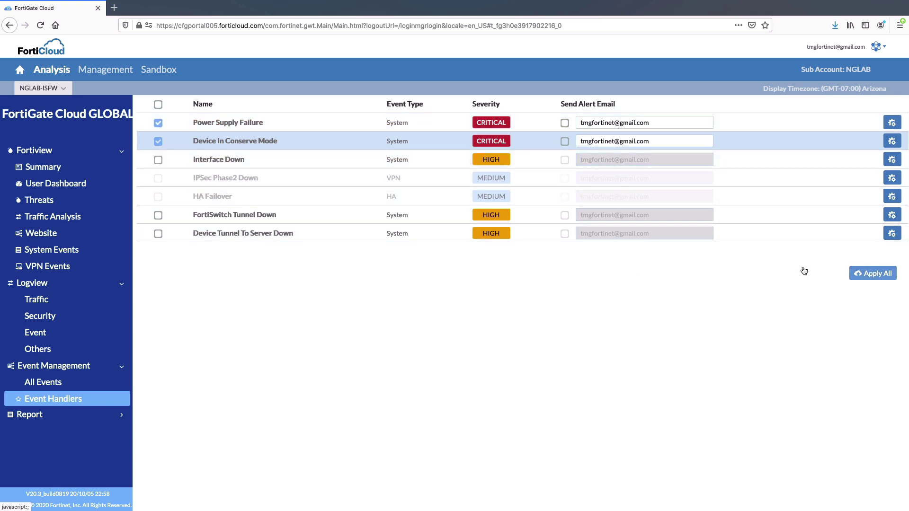
{"action": "left_click", "coordinate": [90, 415]}
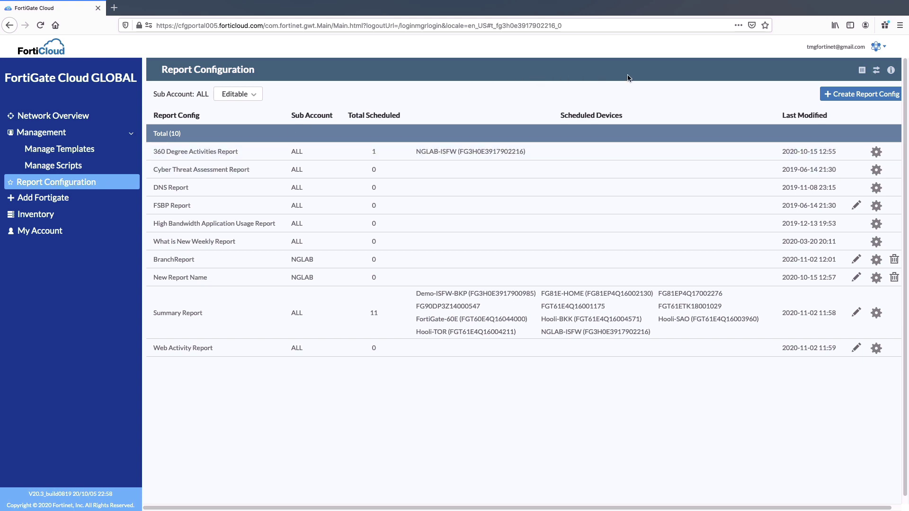
Create a report config named 'Branch report' assigned to the Hooli sub-account.
{"action": "left_click", "coordinate": [838, 97]}
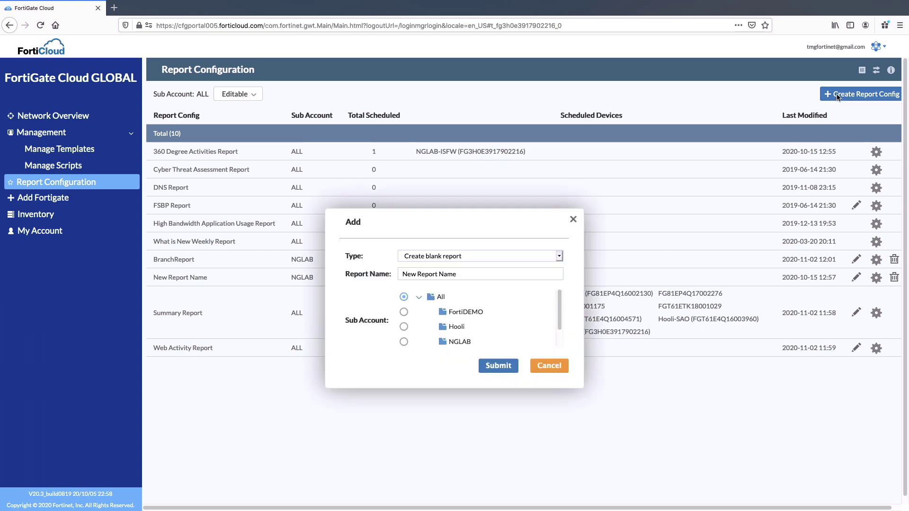
{"action": "left_click", "coordinate": [458, 274]}
{"action": "type", "text": "Branch report"}
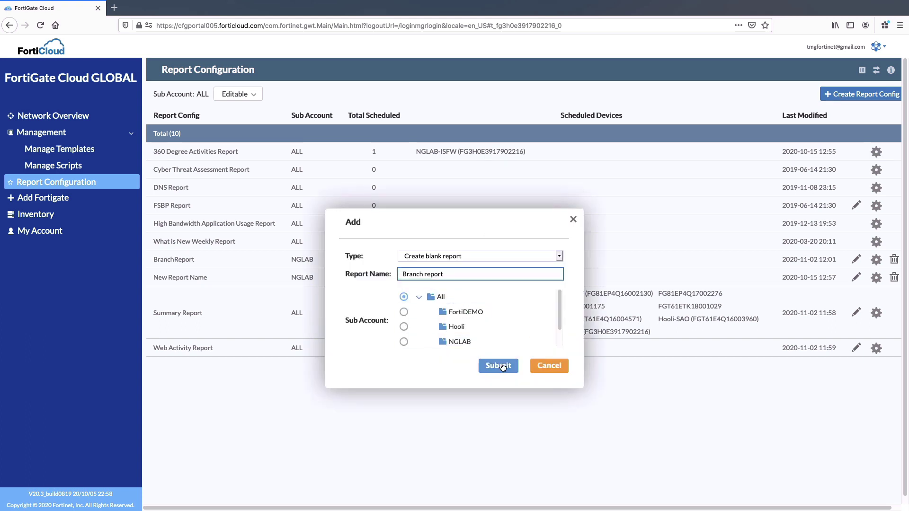
{"action": "left_click", "coordinate": [403, 327]}
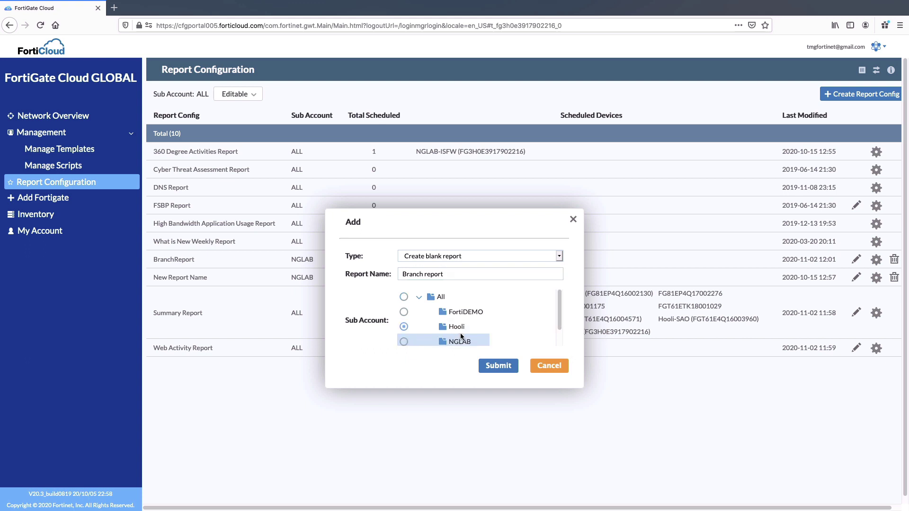
{"action": "left_click", "coordinate": [498, 366]}
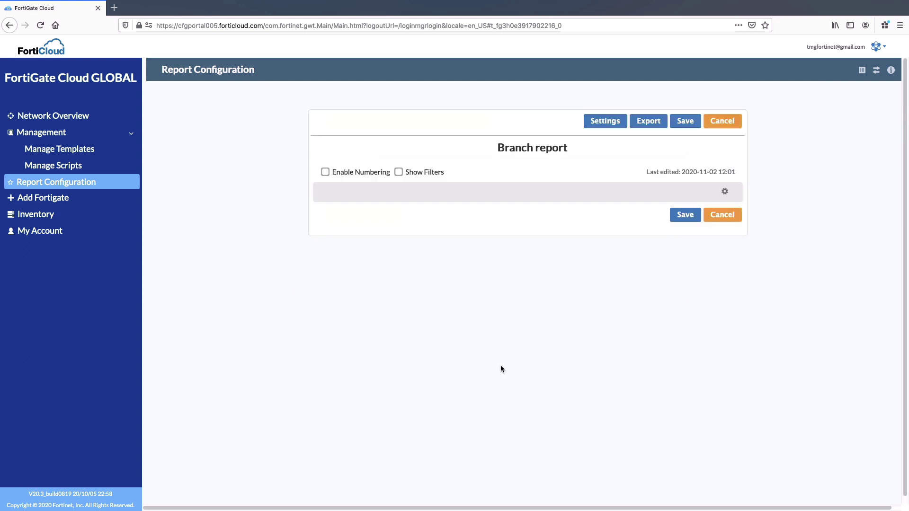
Add a 'summary' section title and a two-column block holding the Top Viruses chart.
{"action": "left_click", "coordinate": [725, 192]}
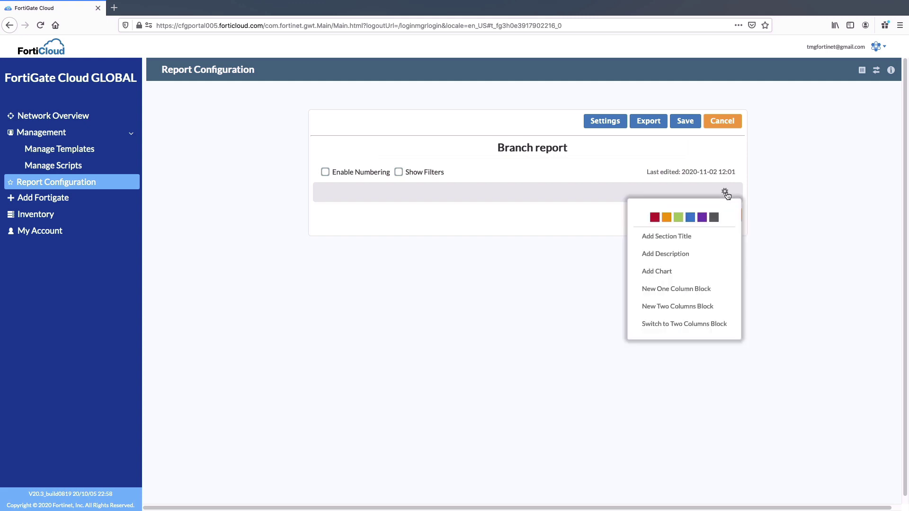
{"action": "left_click", "coordinate": [683, 244]}
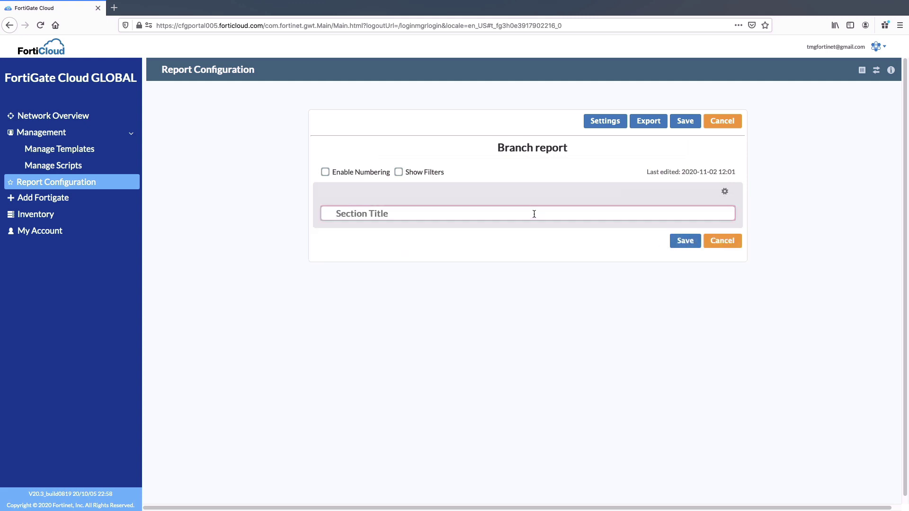
{"action": "type", "text": "summary"}
{"action": "left_click", "coordinate": [685, 241]}
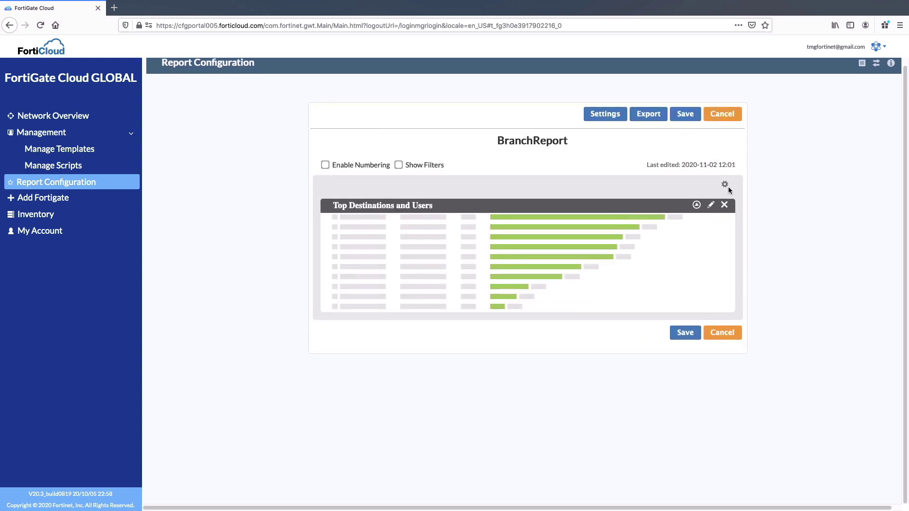
{"action": "left_click", "coordinate": [726, 185]}
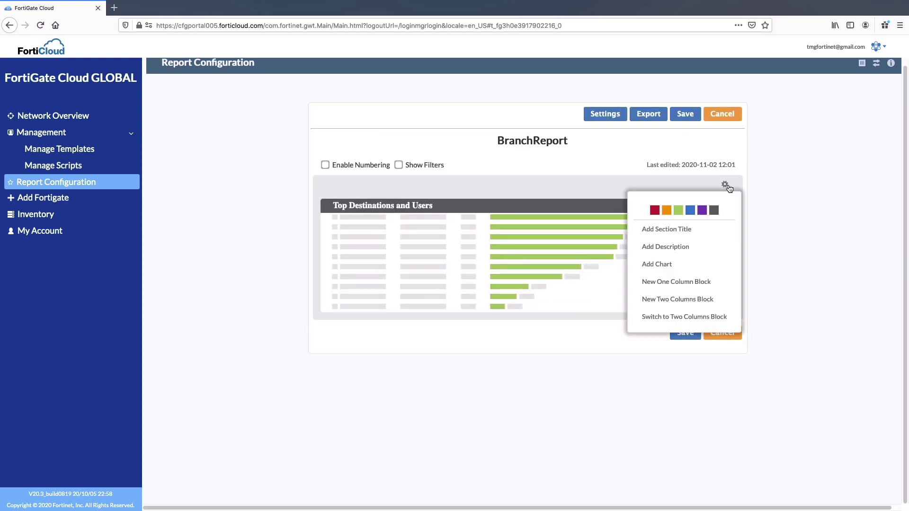
{"action": "left_click", "coordinate": [691, 299]}
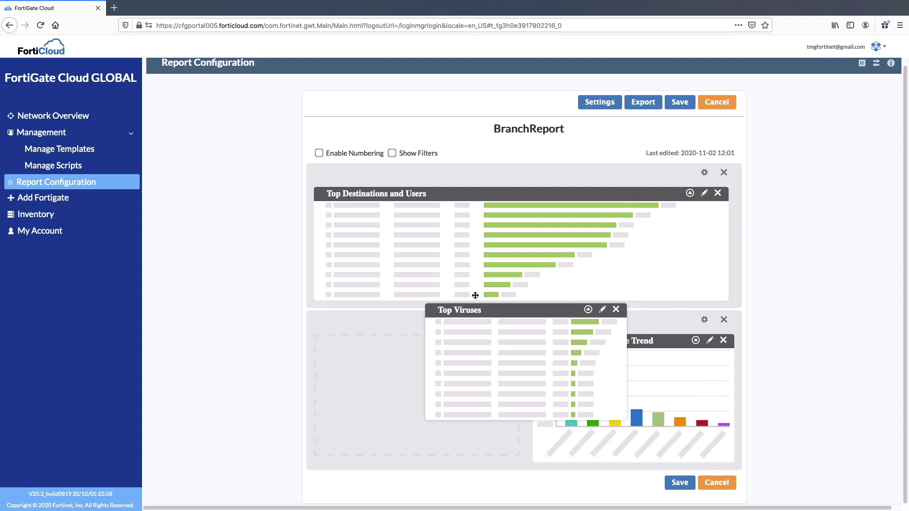
{"action": "left_click_drag", "start_coordinate": [475, 295], "coordinate": [378, 330]}
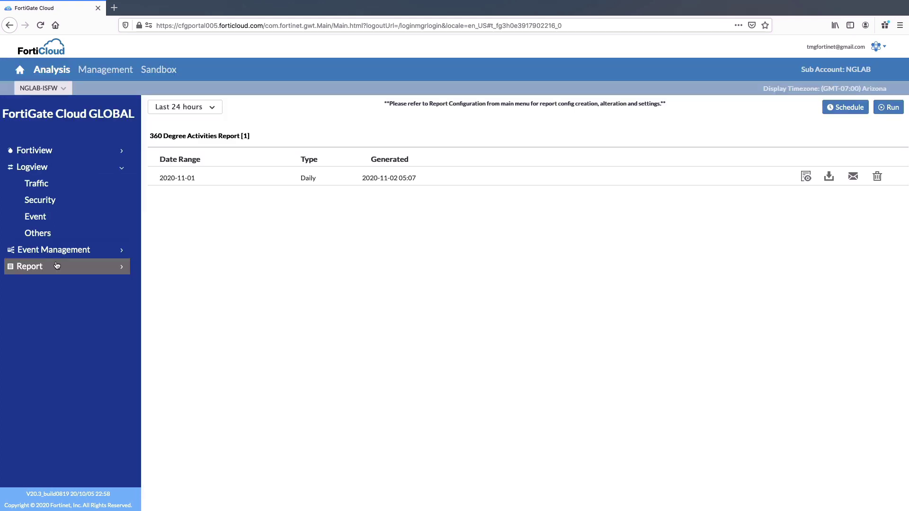
Select the Summary Report and submit a Daily schedule with Email To delivery.
{"action": "left_click", "coordinate": [57, 265]}
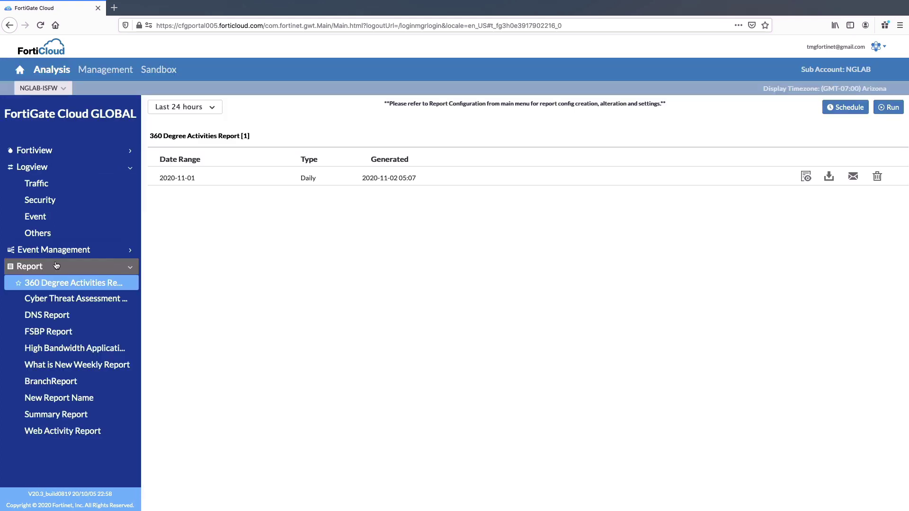
{"action": "left_click", "coordinate": [67, 299]}
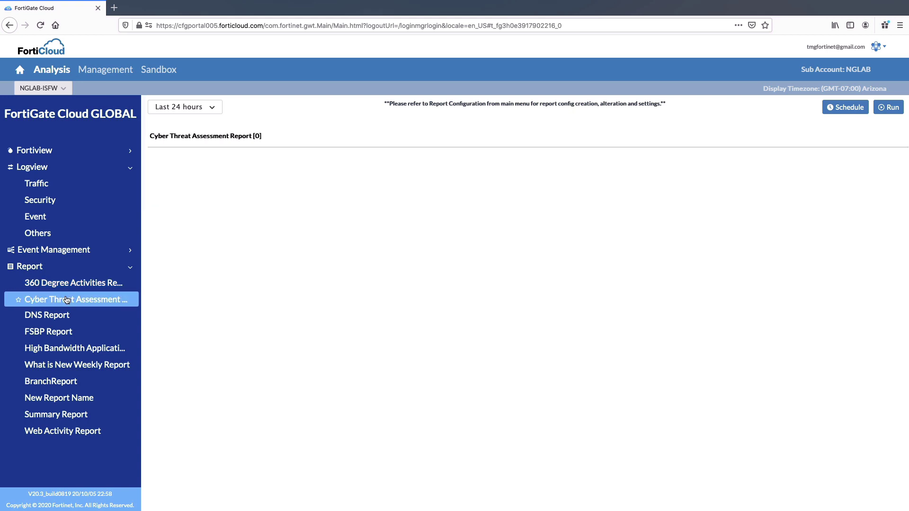
{"action": "left_click", "coordinate": [74, 417]}
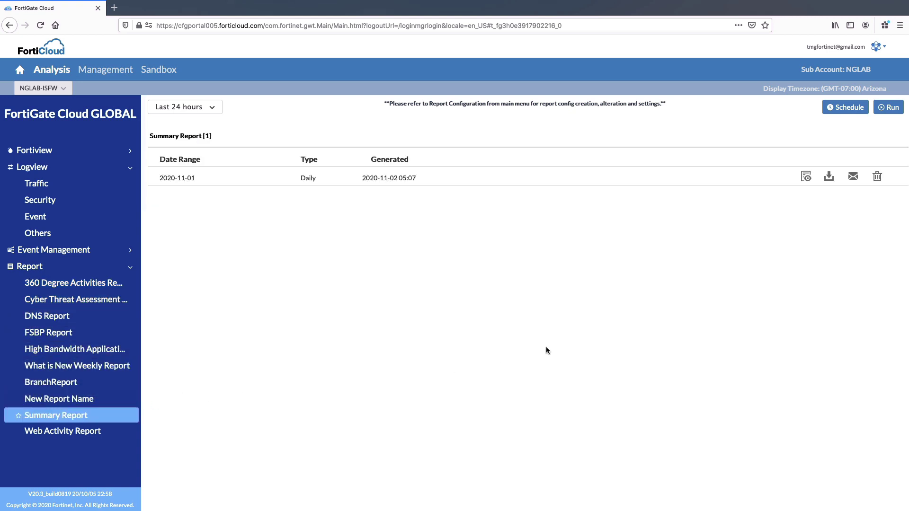
{"action": "left_click", "coordinate": [842, 108]}
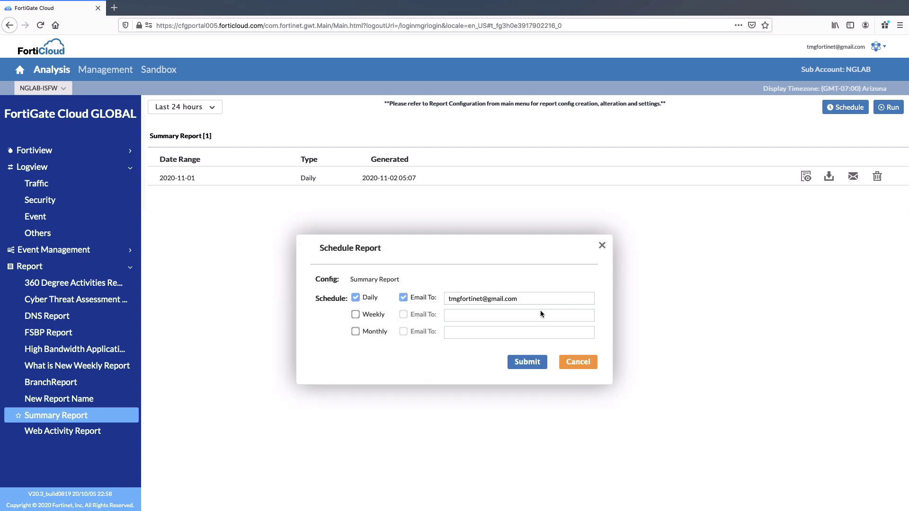
{"action": "left_click", "coordinate": [530, 362]}
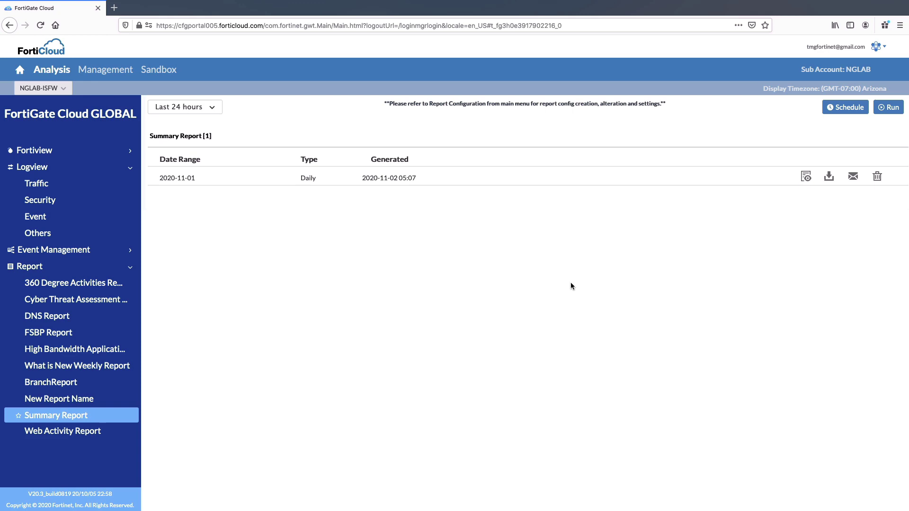
Open the 2020-11-01 Summary Report PDF and scroll through its threat and traffic analysis pages.
{"action": "left_click", "coordinate": [806, 177]}
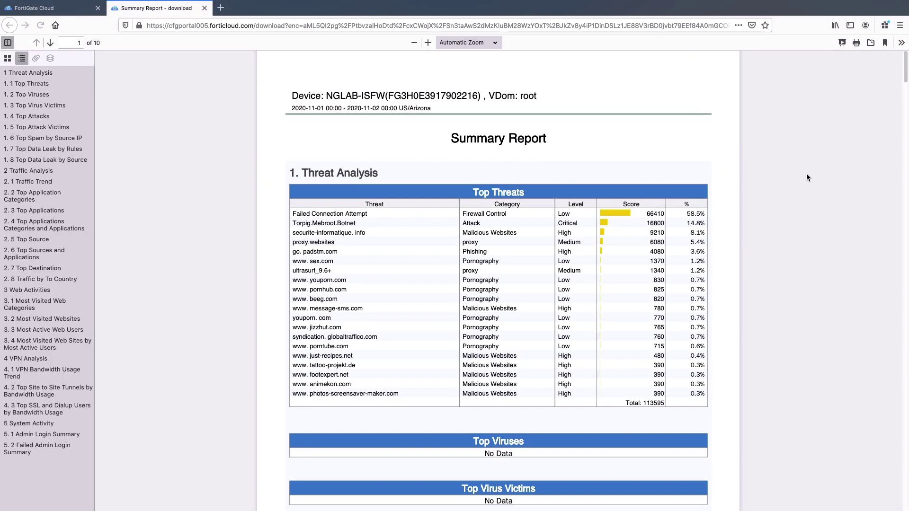
{"action": "scroll", "coordinate": [806, 174], "scroll_direction": "down", "scroll_amount": 20}
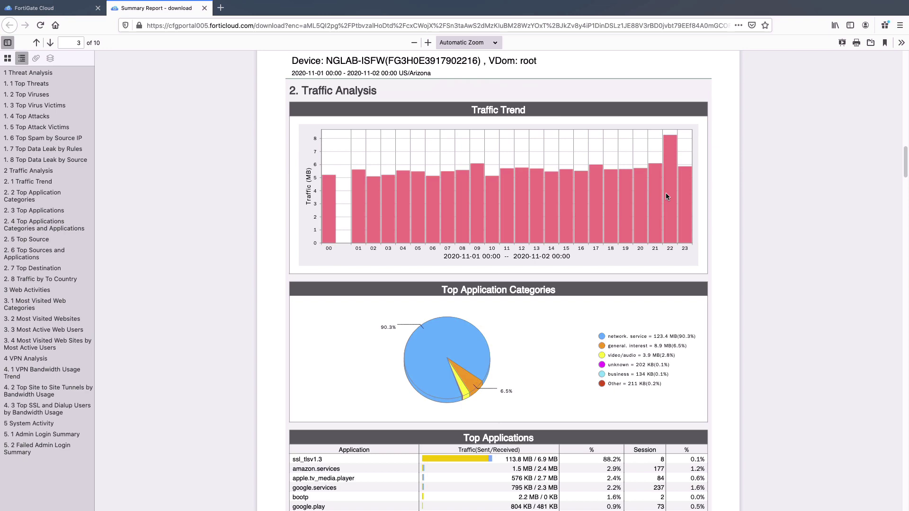
{"action": "scroll", "coordinate": [666, 197], "scroll_direction": "down", "scroll_amount": 10}
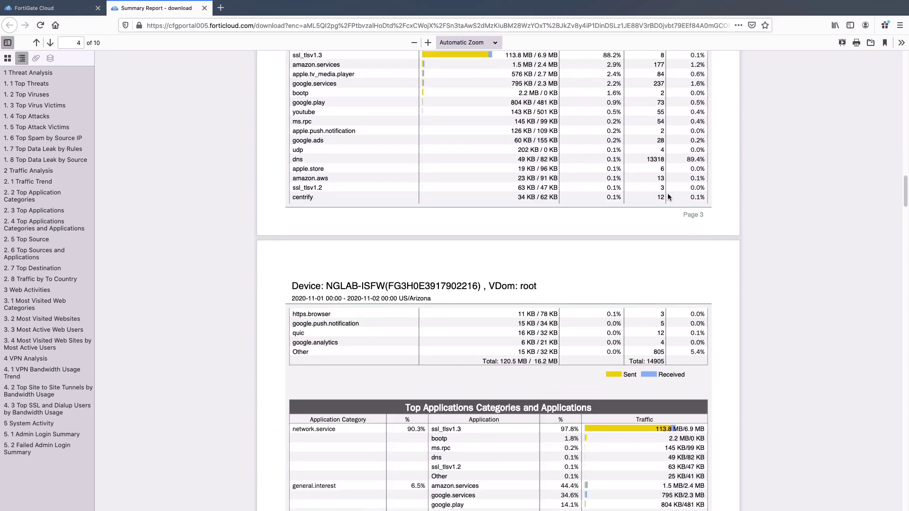
{"action": "scroll", "coordinate": [668, 196], "scroll_direction": "down", "scroll_amount": 10}
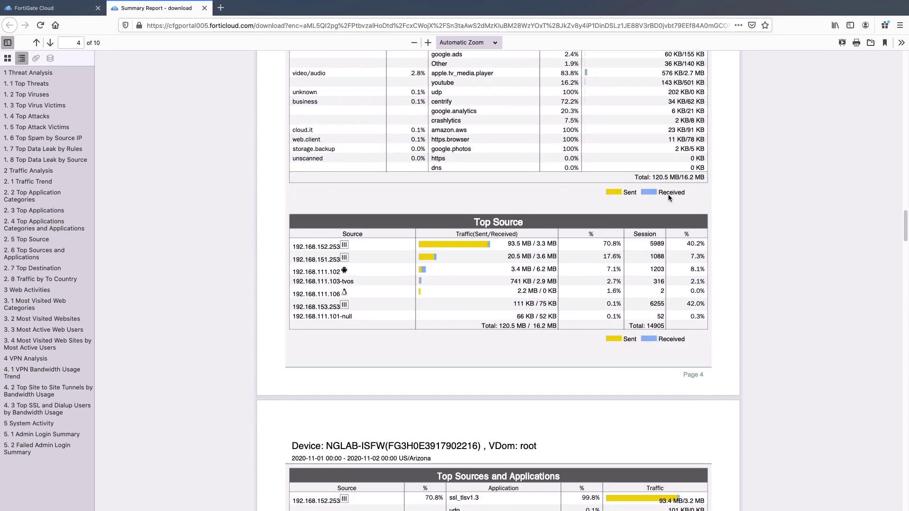
{"action": "scroll", "coordinate": [669, 198], "scroll_direction": "down", "scroll_amount": 10}
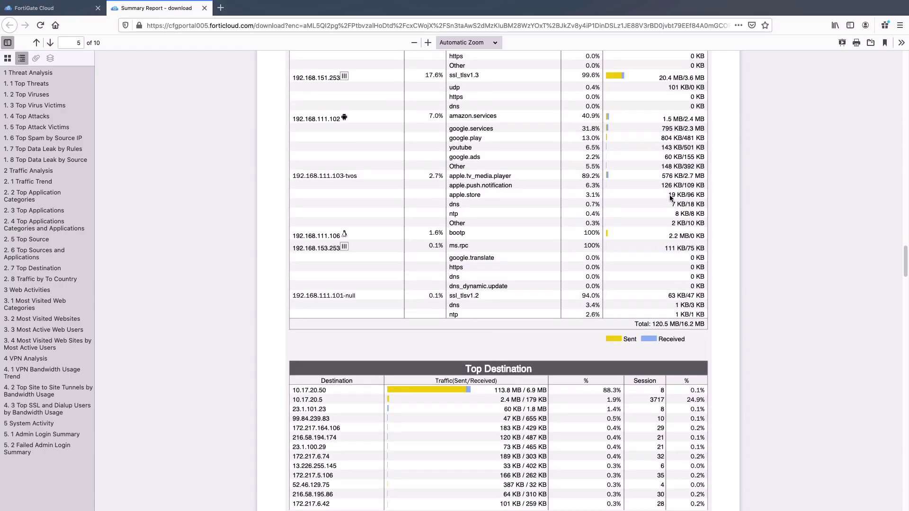
{"action": "scroll", "coordinate": [670, 198], "scroll_direction": "down", "scroll_amount": 3}
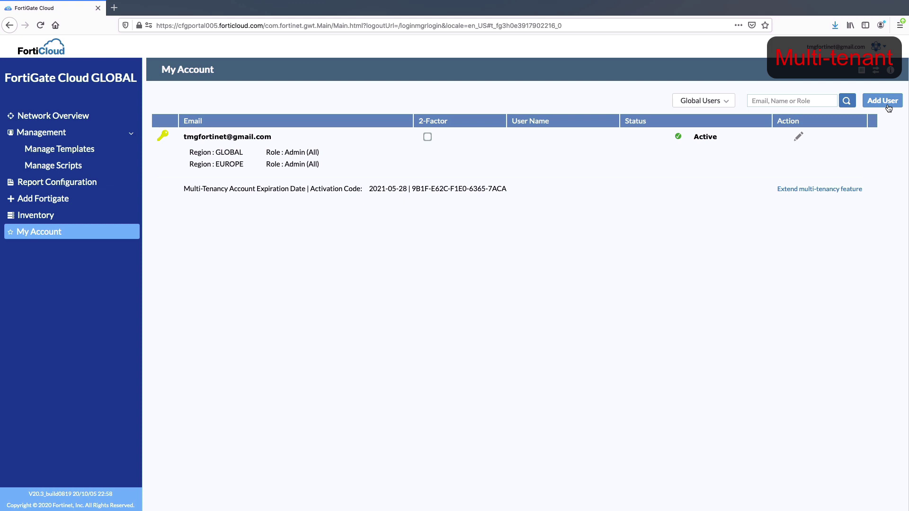
Filter to SubAccount Users and add a Regular, GLOBAL-region user for NGLAB, acknowledging the email notice.
{"action": "left_click", "coordinate": [727, 103]}
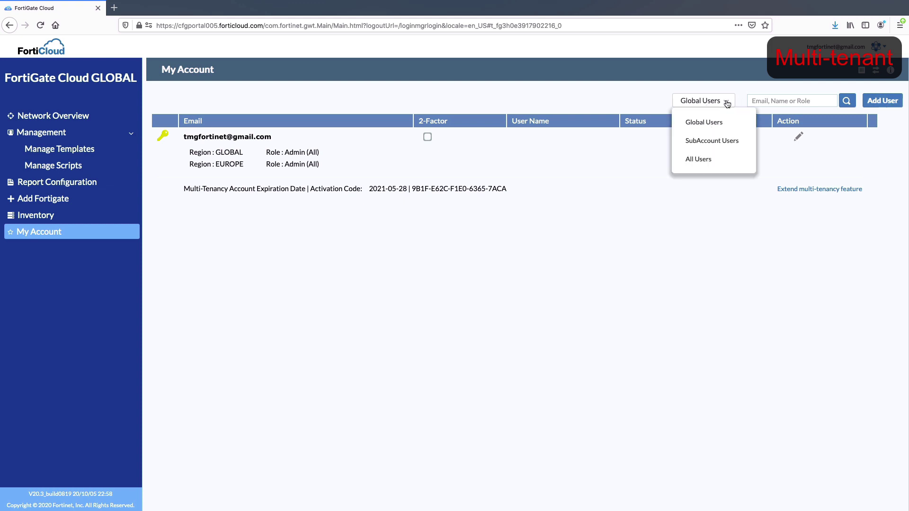
{"action": "left_click", "coordinate": [712, 140]}
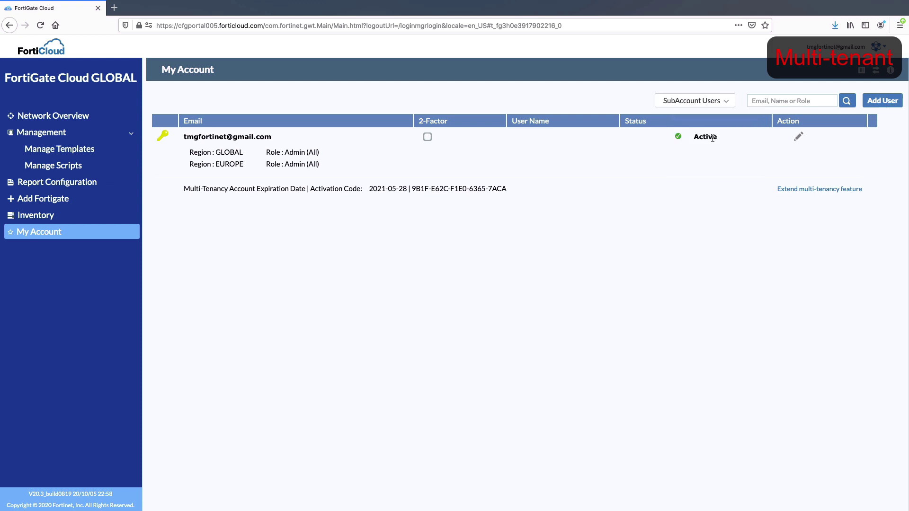
{"action": "left_click", "coordinate": [851, 95]}
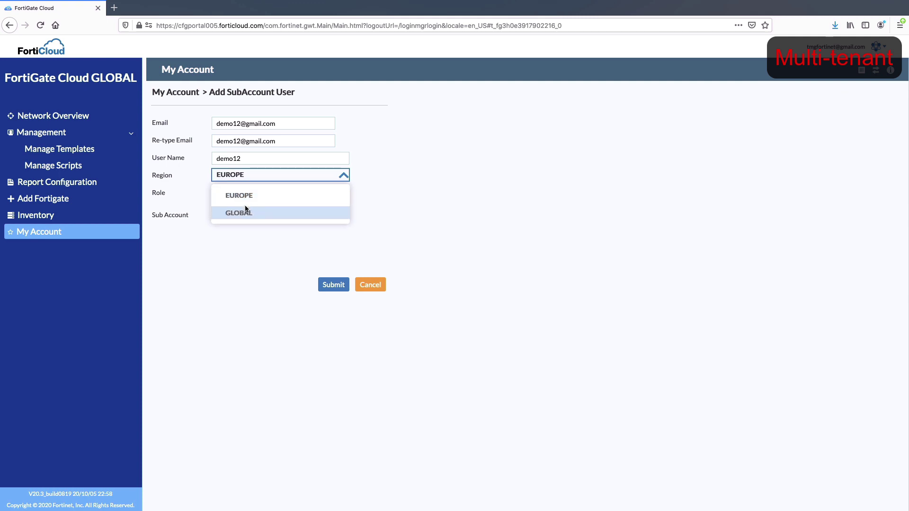
{"action": "left_click", "coordinate": [230, 211]}
{"action": "left_click", "coordinate": [247, 215]}
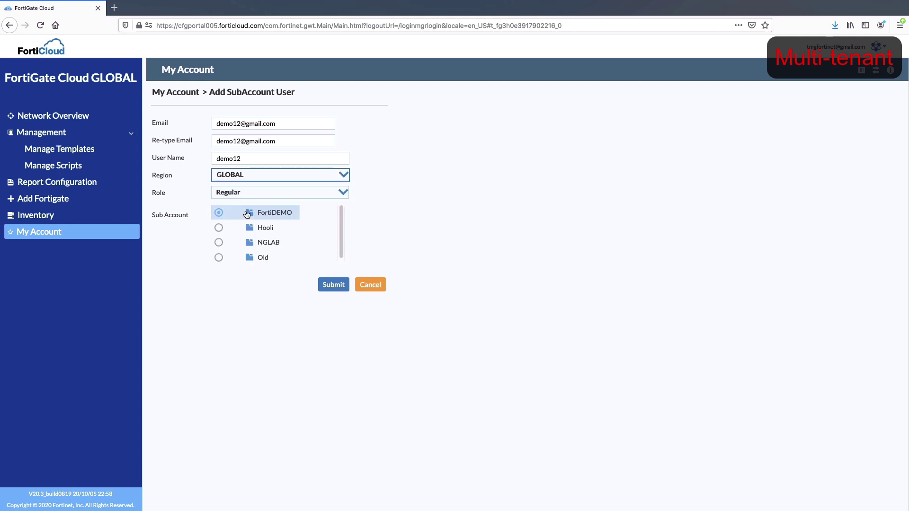
{"action": "left_click_drag", "start_coordinate": [341, 234], "coordinate": [341, 237]}
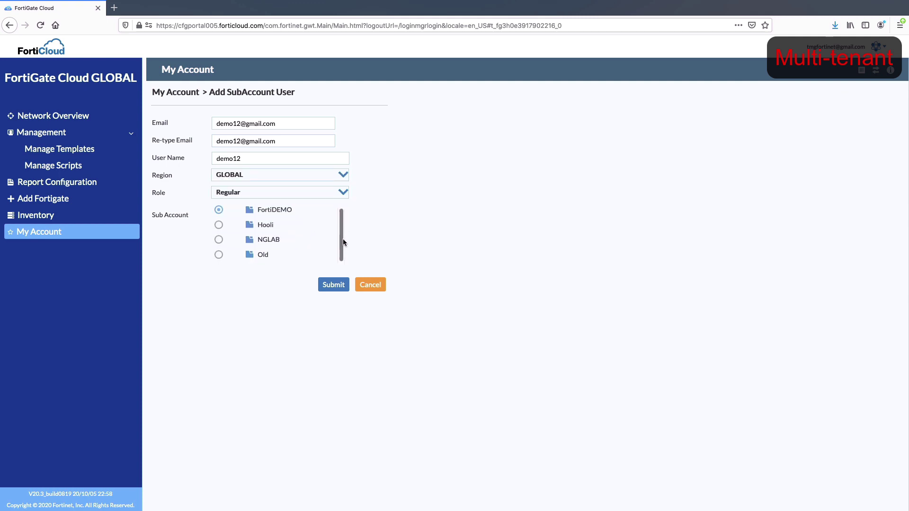
{"action": "left_click", "coordinate": [265, 240]}
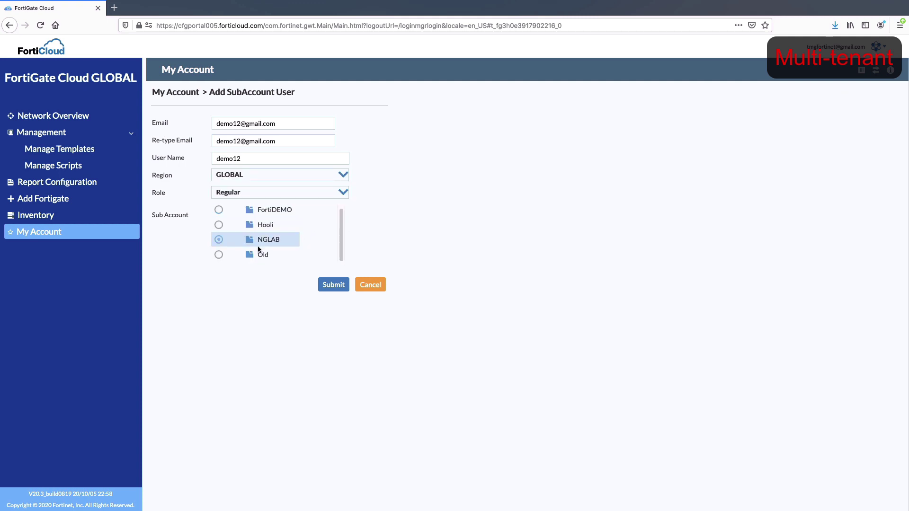
{"action": "left_click", "coordinate": [331, 286]}
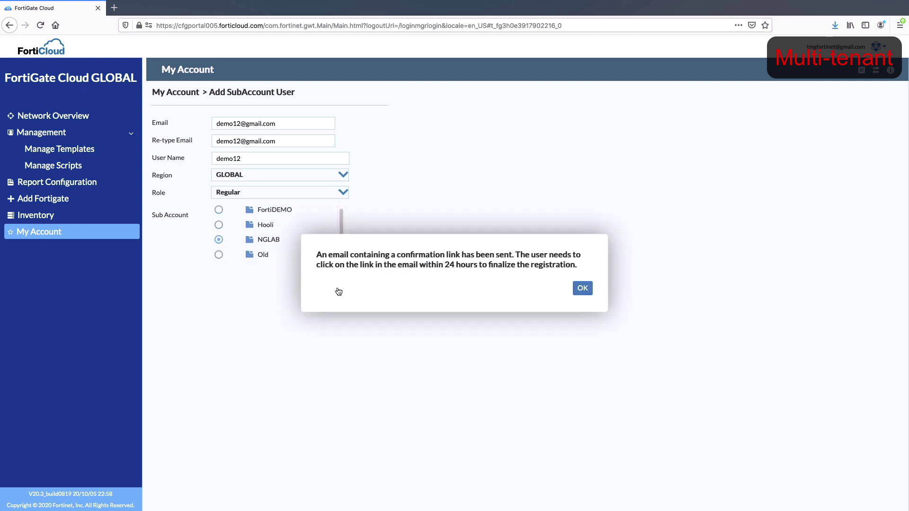
{"action": "left_click", "coordinate": [587, 288]}
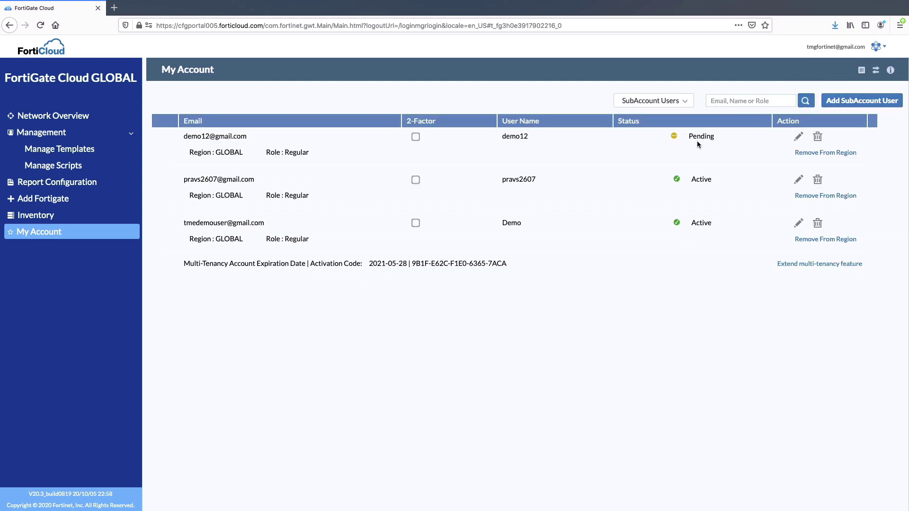